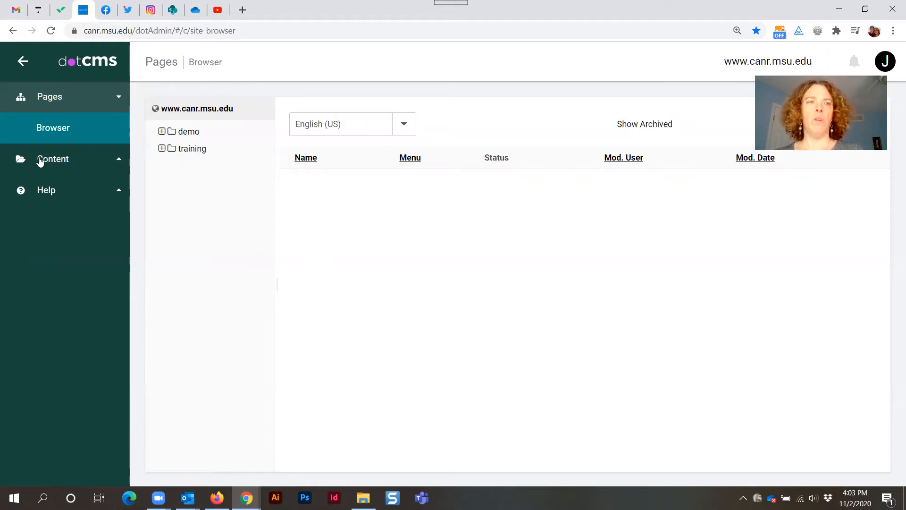
Open the content search and filter the content type to Person.
{"action": "left_click", "coordinate": [56, 160]}
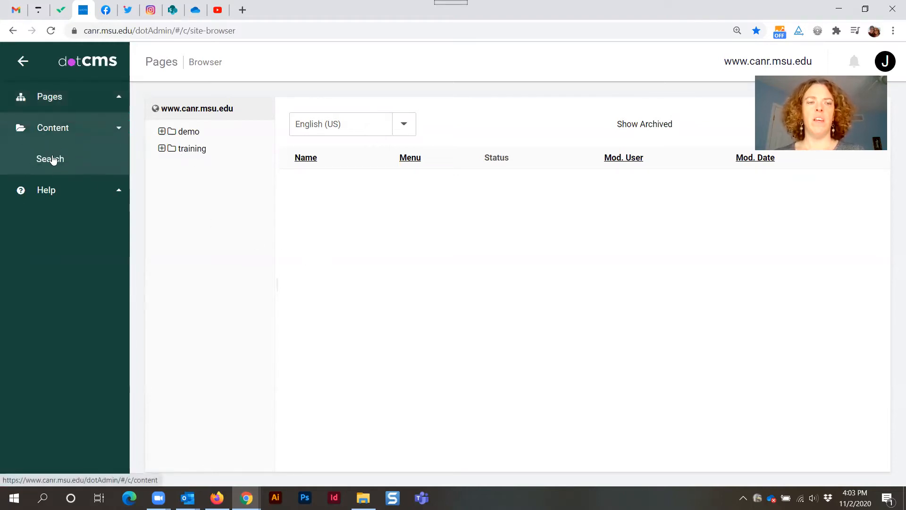
{"action": "left_click", "coordinate": [52, 158]}
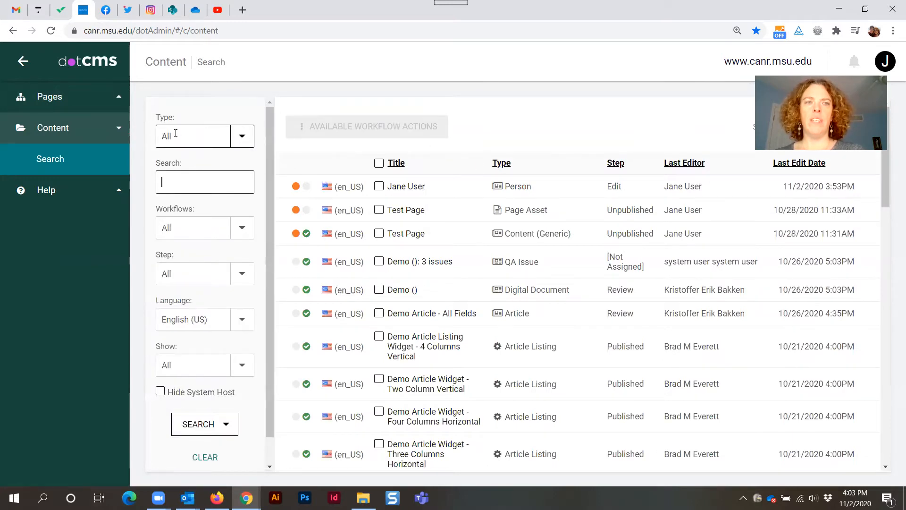
{"action": "left_click", "coordinate": [254, 138]}
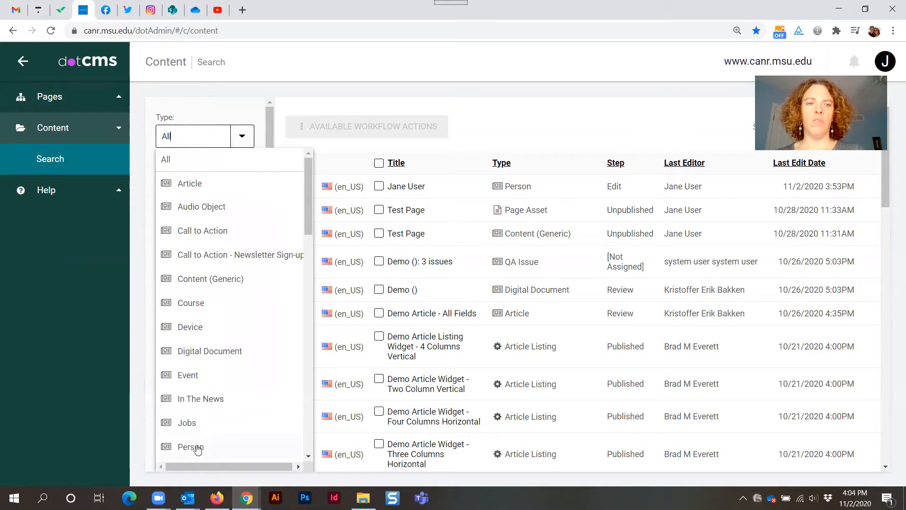
{"action": "left_click", "coordinate": [197, 447]}
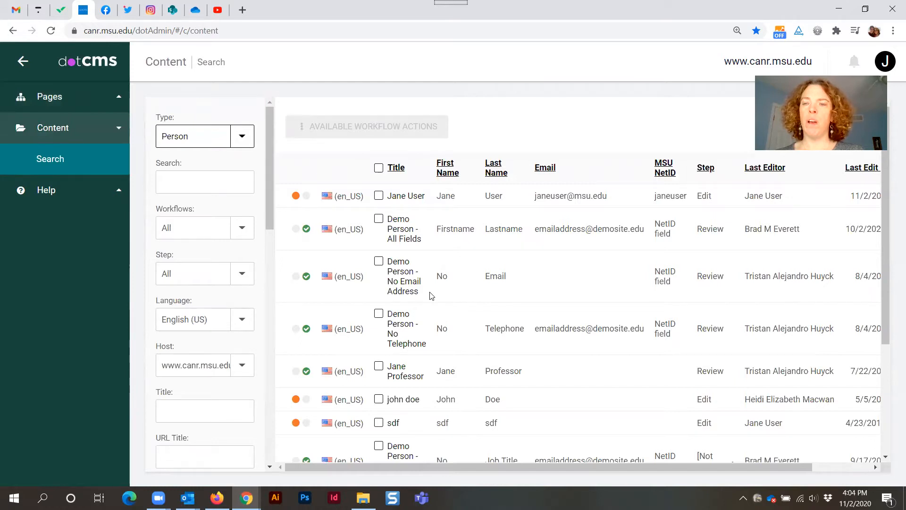
Open the person's profile and start a new related Role from the Roles section, accepting the unsaved-changes warning.
{"action": "left_click", "coordinate": [401, 201]}
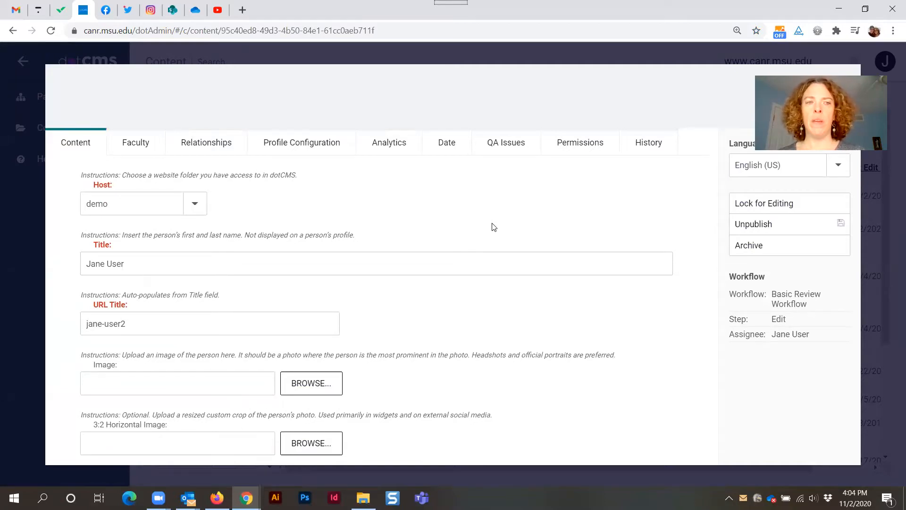
{"action": "scroll", "coordinate": [493, 227], "scroll_direction": "down", "scroll_amount": 8}
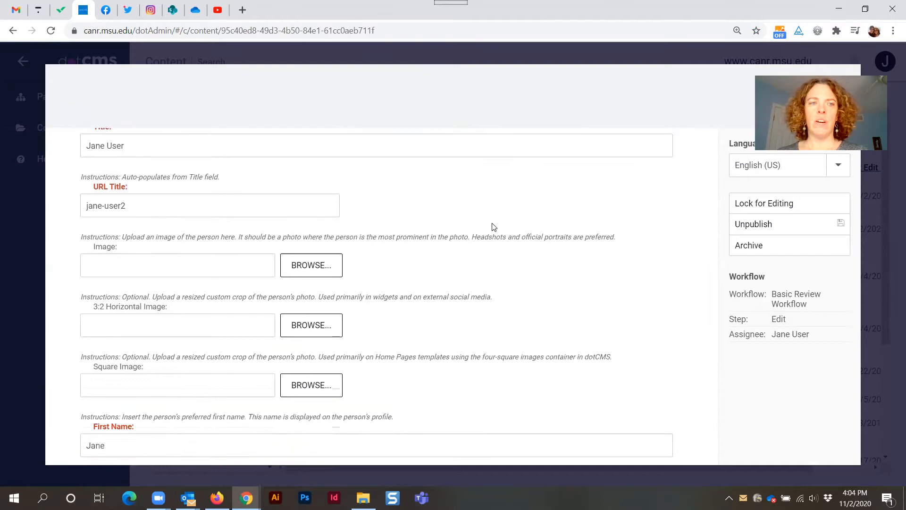
{"action": "scroll", "coordinate": [493, 227], "scroll_direction": "down", "scroll_amount": 5}
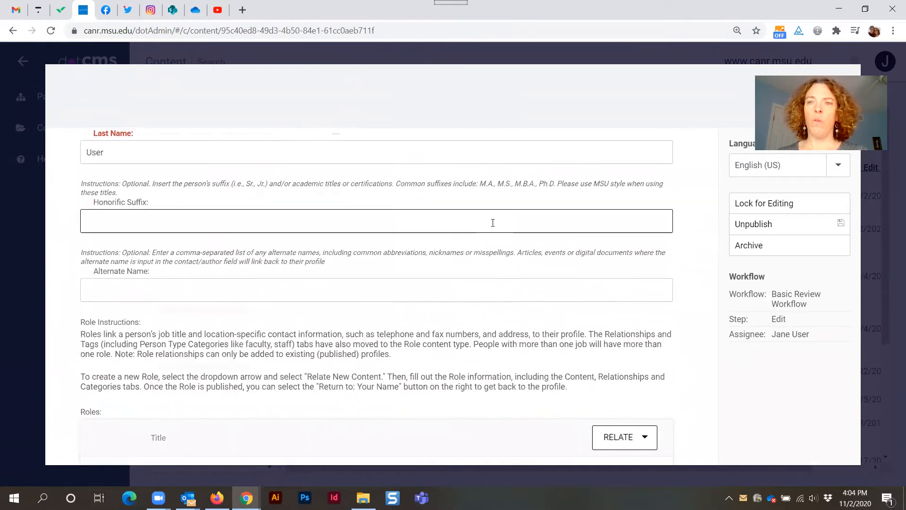
{"action": "left_click_drag", "start_coordinate": [80, 205], "coordinate": [194, 195]}
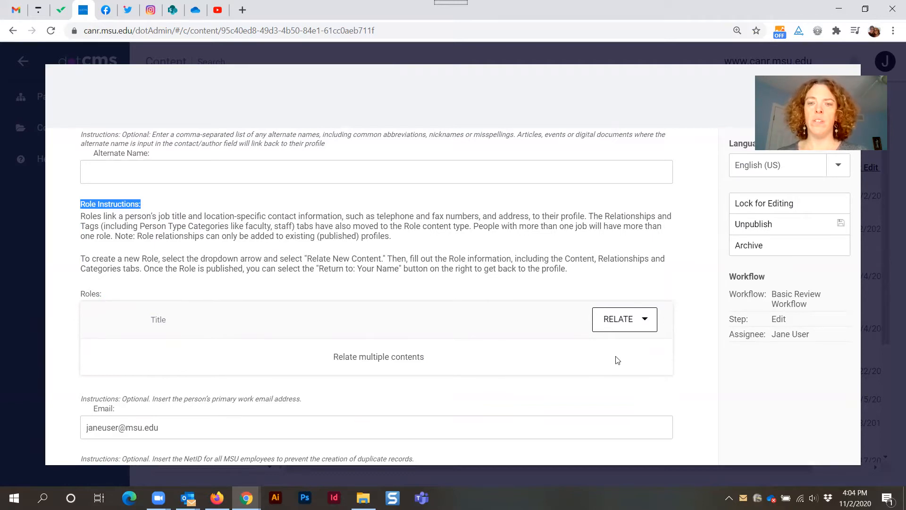
{"action": "left_click", "coordinate": [646, 321]}
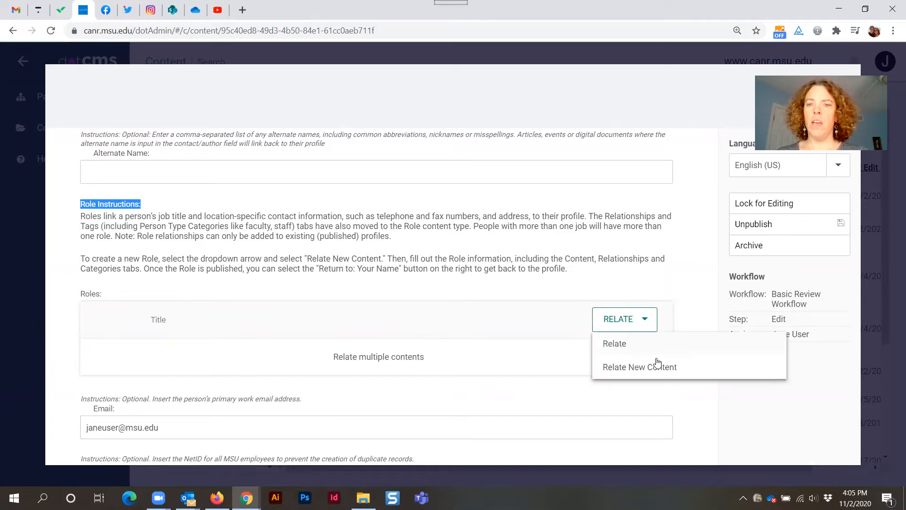
{"action": "left_click", "coordinate": [633, 372]}
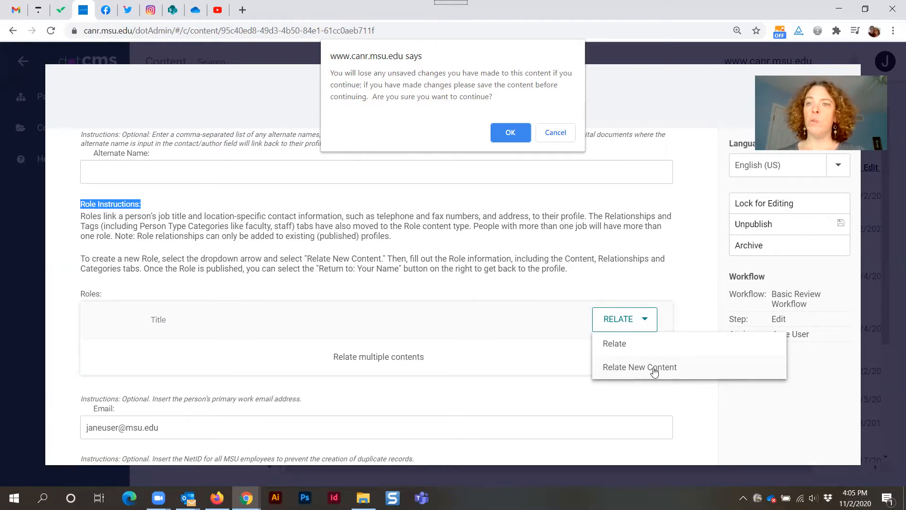
{"action": "left_click", "coordinate": [504, 133]}
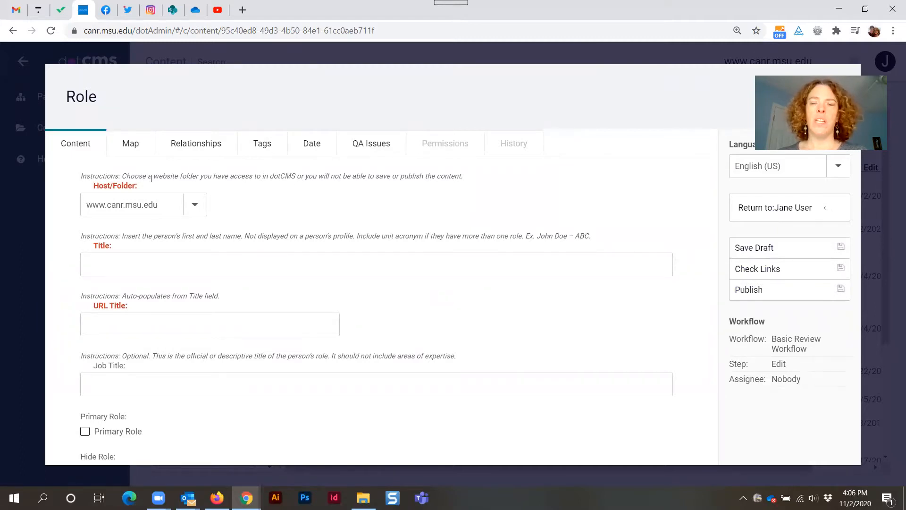
Set the new role's host folder to demo.
{"action": "triple_click", "coordinate": [124, 185]}
{"action": "left_click", "coordinate": [175, 185]}
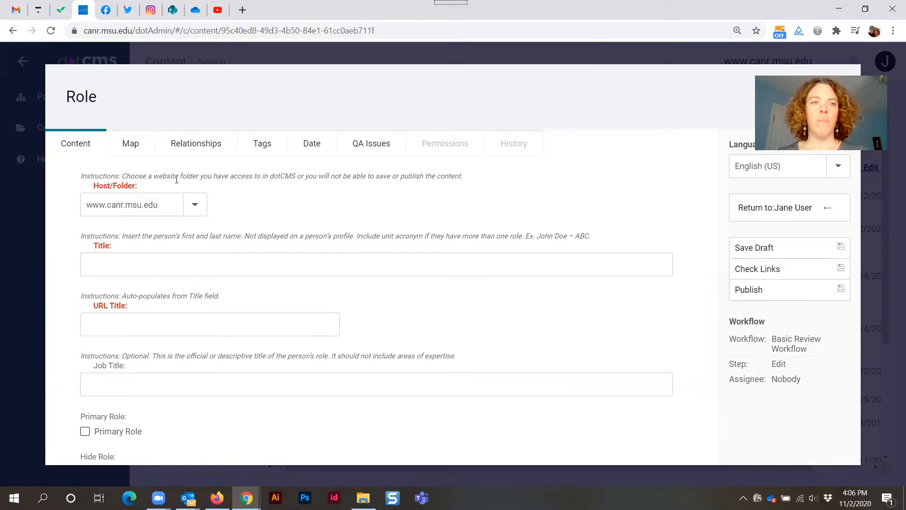
{"action": "triple_click", "coordinate": [121, 365]}
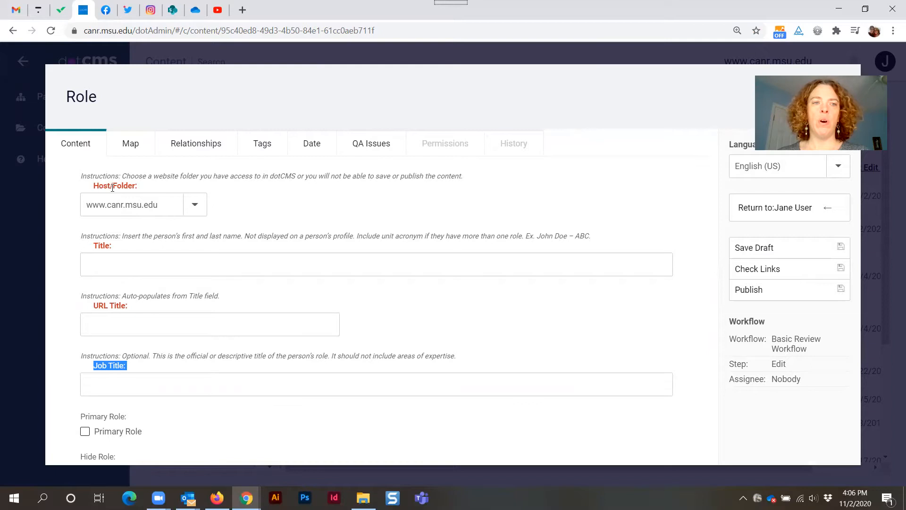
{"action": "left_click", "coordinate": [195, 208]}
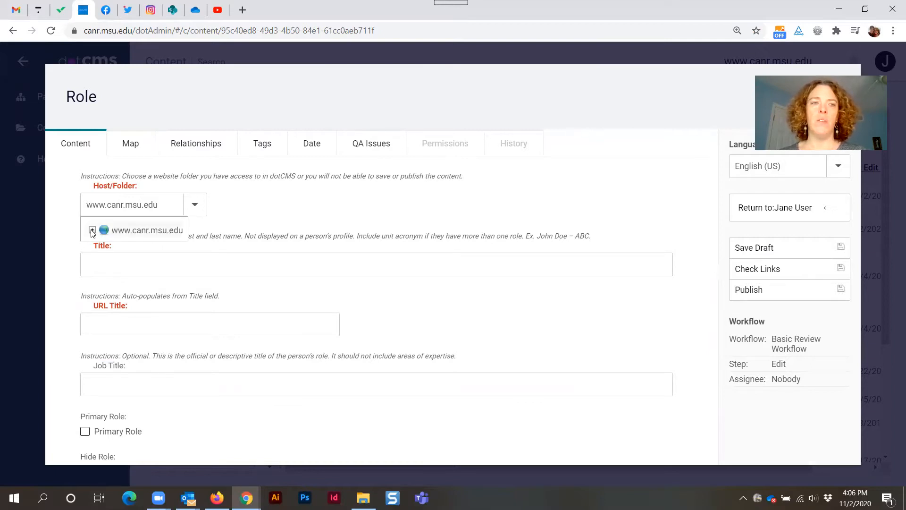
{"action": "left_click", "coordinate": [92, 230]}
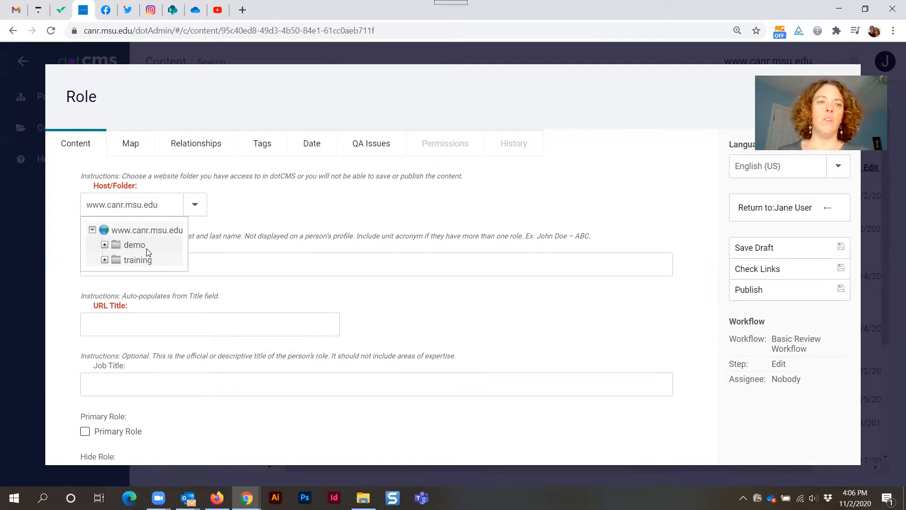
{"action": "left_click", "coordinate": [137, 245]}
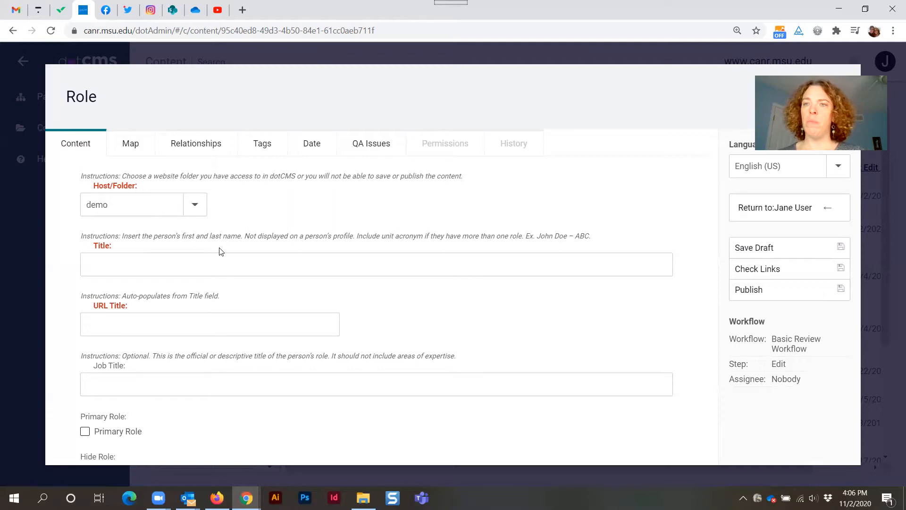
Enter the person's first and last name as the role title.
{"action": "left_click", "coordinate": [138, 267]}
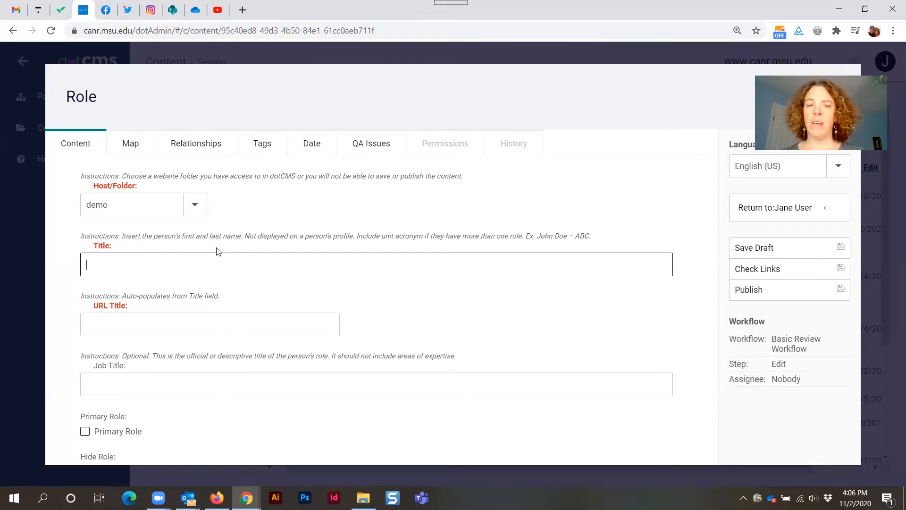
{"action": "type", "text": "Jan"}
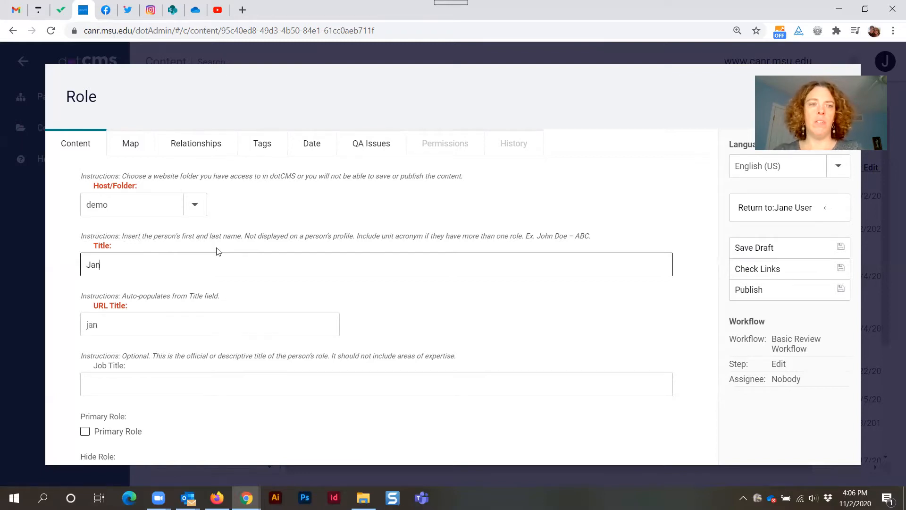
{"action": "type", "text": "e User -"}
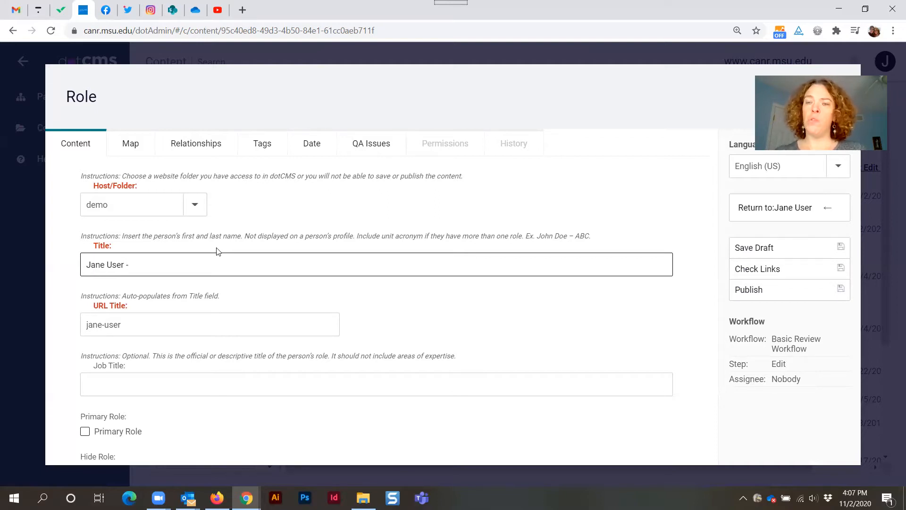
{"action": "type", "text": "Packing"}
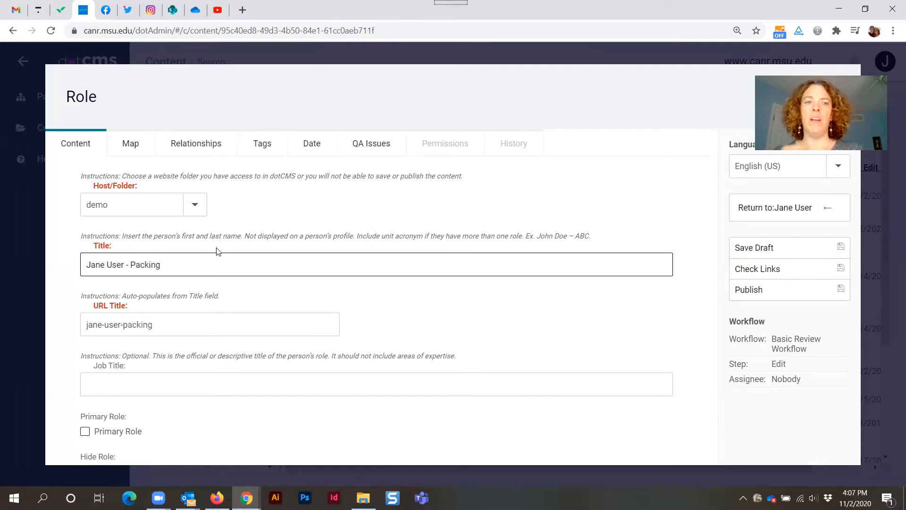
{"action": "key", "text": "BackSpace"}
{"action": "key", "text": "BackSpace"}
{"action": "key", "text": "BackSpace"}
{"action": "type", "text": "aging"}
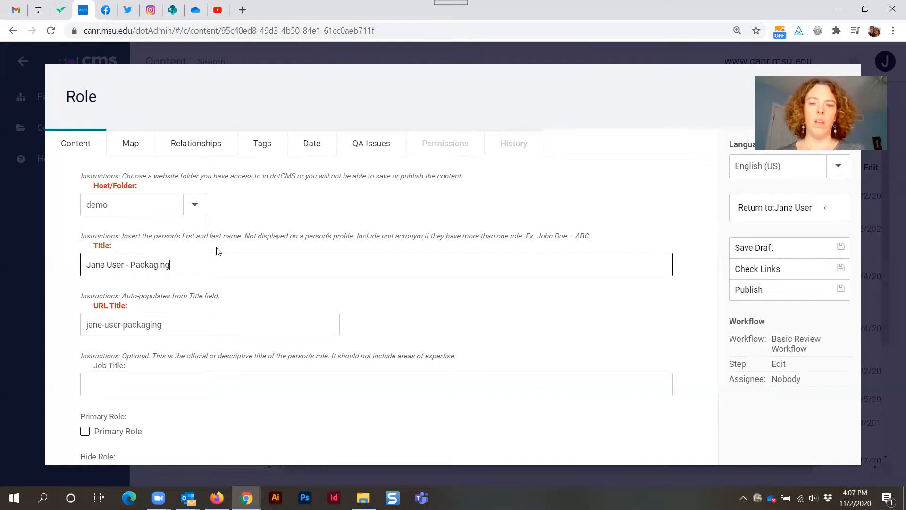
{"action": "key", "text": "BackSpace"}
{"action": "key", "text": "BackSpace"}
{"action": "key", "text": "BackSpace"}
{"action": "key", "text": "BackSpace"}
{"action": "key", "text": "BackSpace"}
{"action": "key", "text": "BackSpace"}
{"action": "key", "text": "BackSpace"}
{"action": "key", "text": "BackSpace"}
{"action": "key", "text": "BackSpace"}
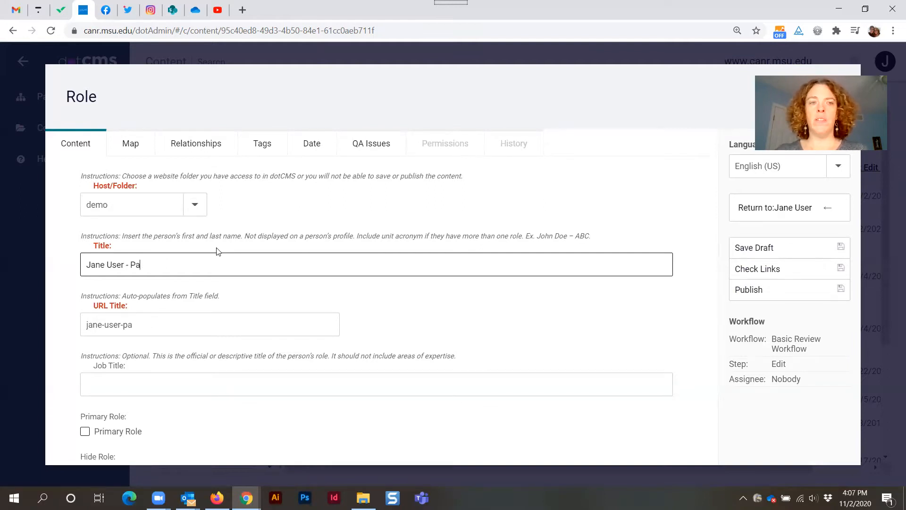
{"action": "key", "text": "BackSpace"}
{"action": "key", "text": "BackSpace"}
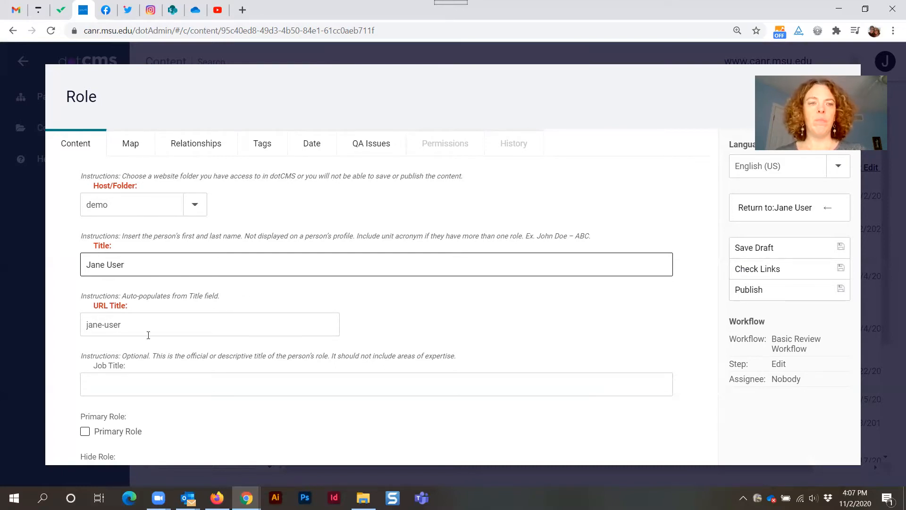
Set the role's job title to dotCMS trainer.
{"action": "left_click", "coordinate": [132, 323]}
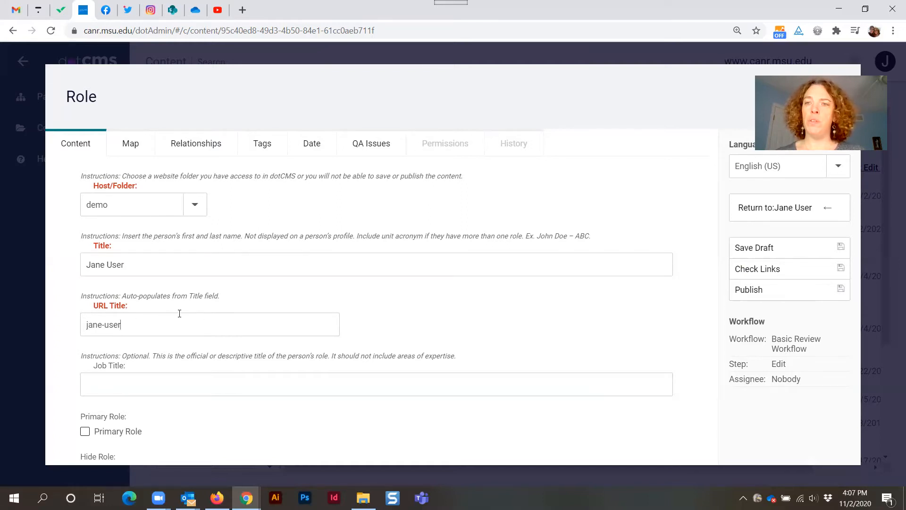
{"action": "scroll", "coordinate": [189, 309], "scroll_direction": "down", "scroll_amount": 1}
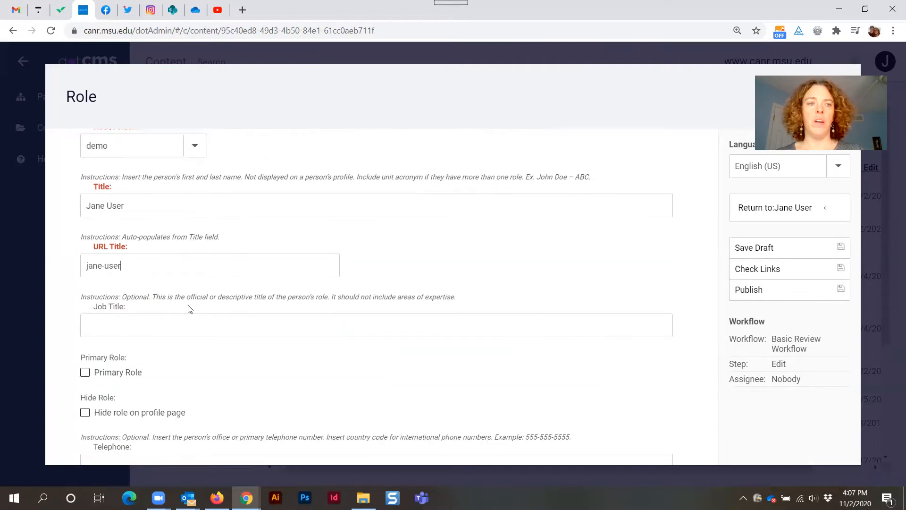
{"action": "triple_click", "coordinate": [107, 309]}
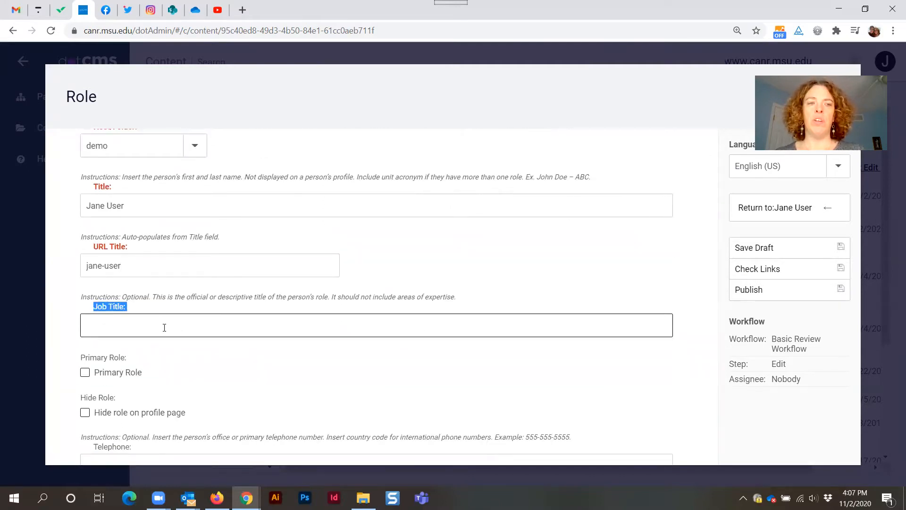
{"action": "left_click", "coordinate": [142, 318]}
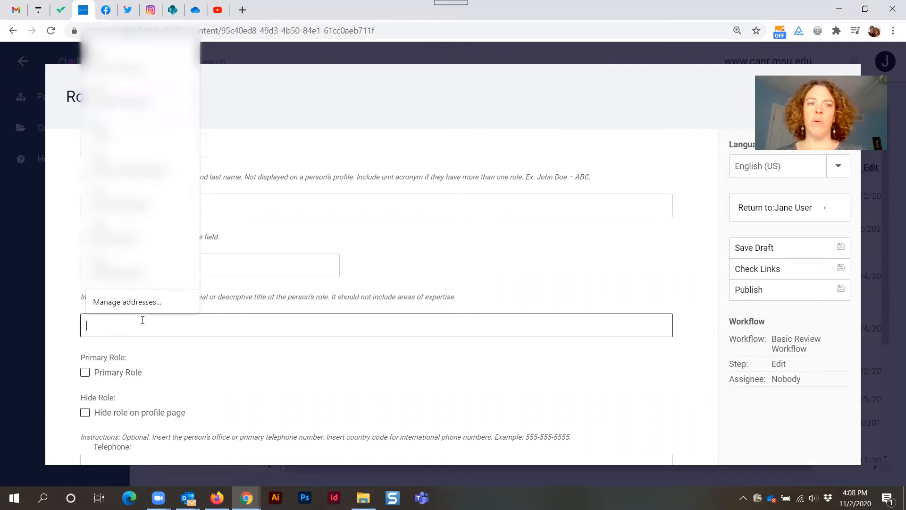
{"action": "left_click", "coordinate": [225, 347]}
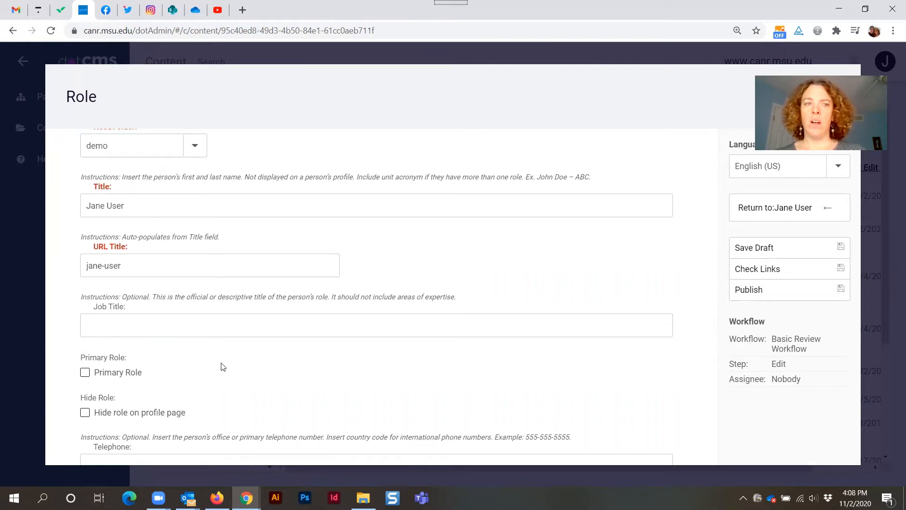
{"action": "left_click", "coordinate": [199, 328]}
{"action": "type", "text": "dot"}
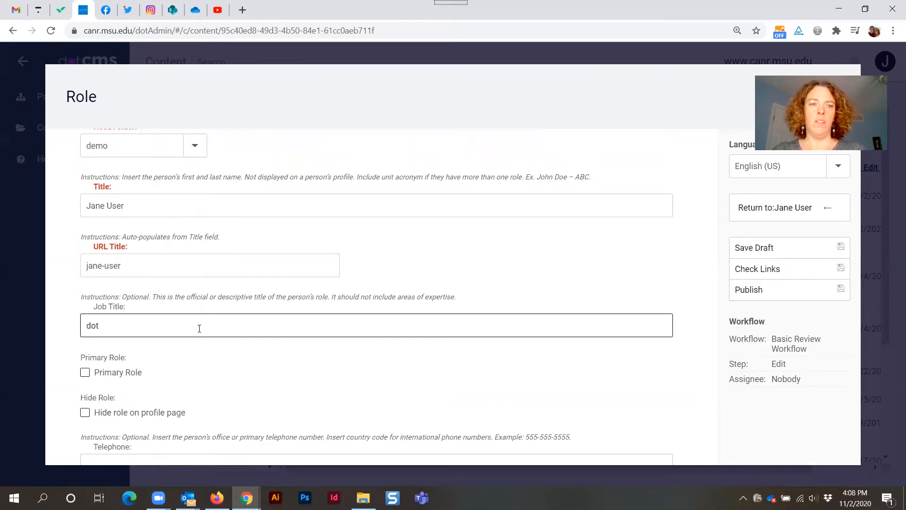
{"action": "type", "text": "CMS traini"}
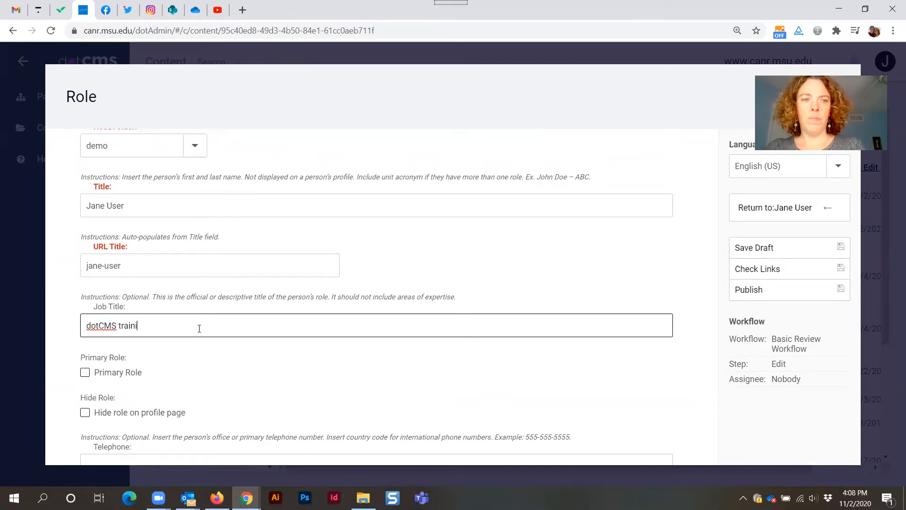
{"action": "key", "text": "BackSpace"}
{"action": "type", "text": "er"}
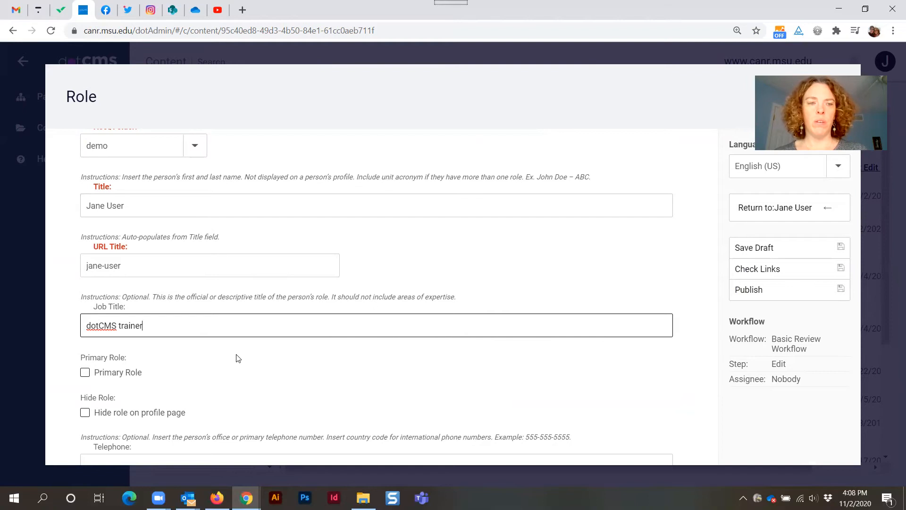
{"action": "scroll", "coordinate": [259, 360], "scroll_direction": "down", "scroll_amount": 1}
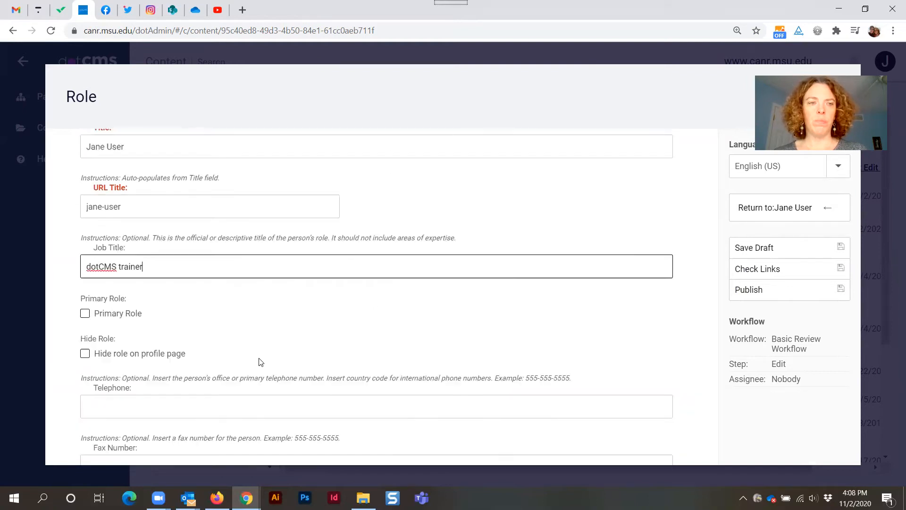
{"action": "triple_click", "coordinate": [115, 297]}
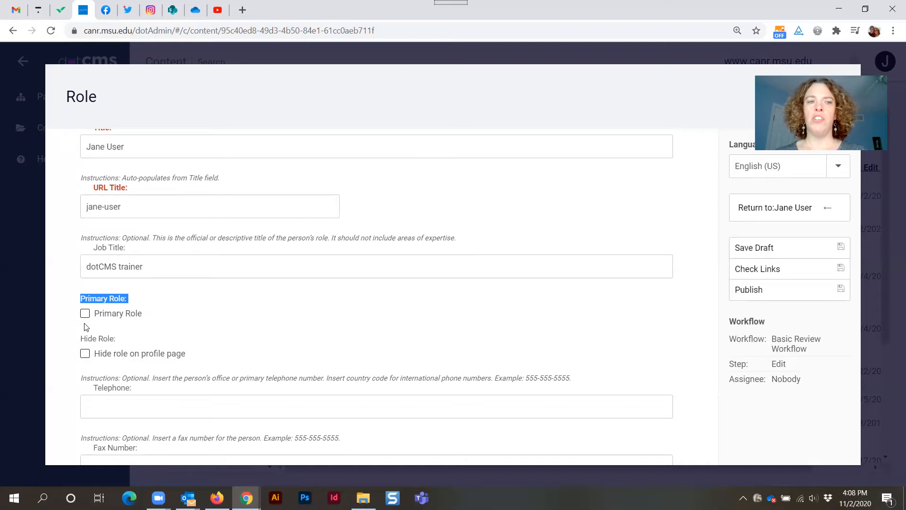
{"action": "left_click", "coordinate": [165, 320]}
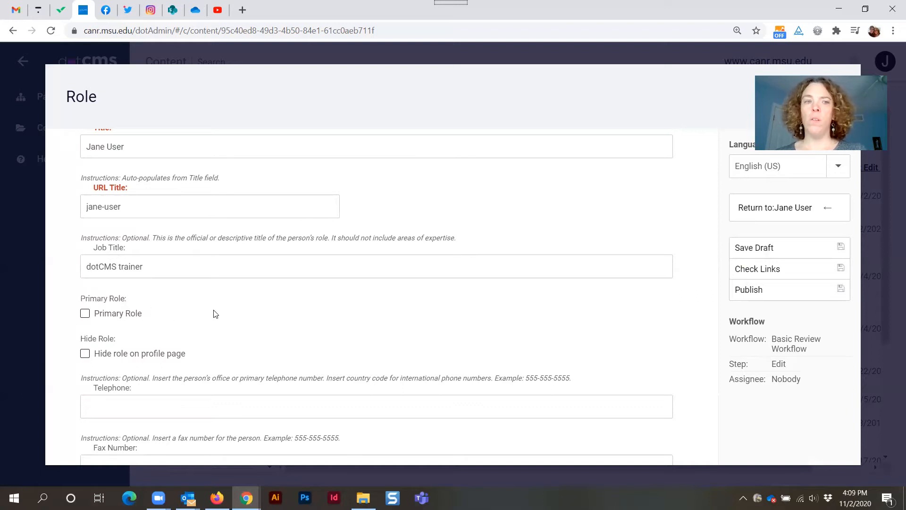
{"action": "scroll", "coordinate": [256, 312], "scroll_direction": "down", "scroll_amount": 1}
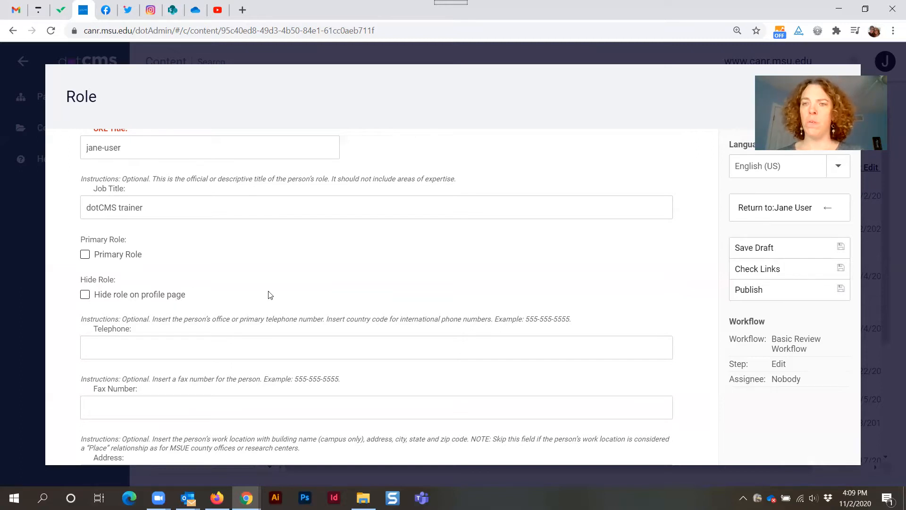
Enter the role's office telephone number in the Telephone field.
{"action": "scroll", "coordinate": [403, 267], "scroll_direction": "down", "scroll_amount": 1}
{"action": "left_click", "coordinate": [114, 270]}
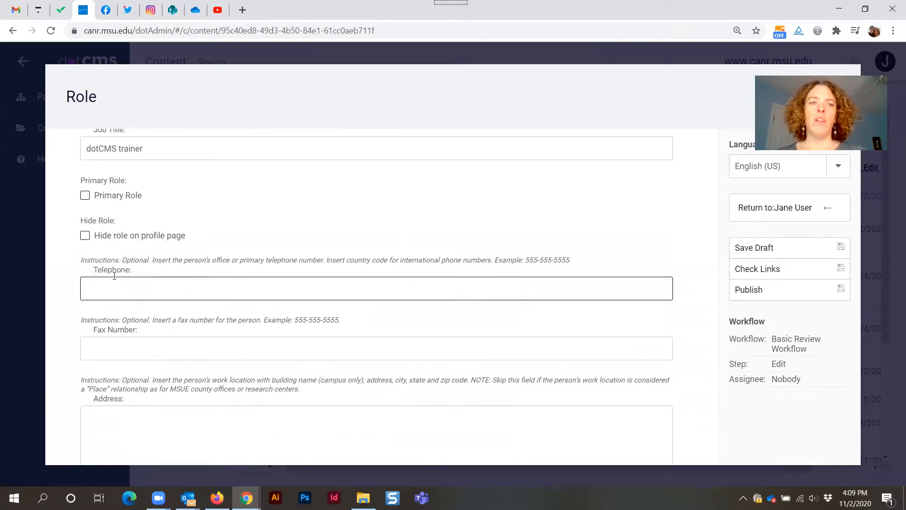
{"action": "left_click", "coordinate": [134, 289]}
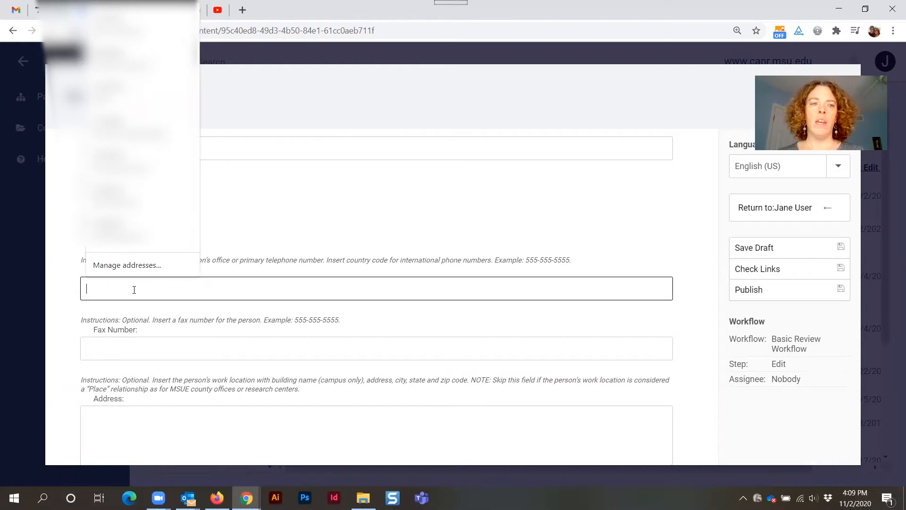
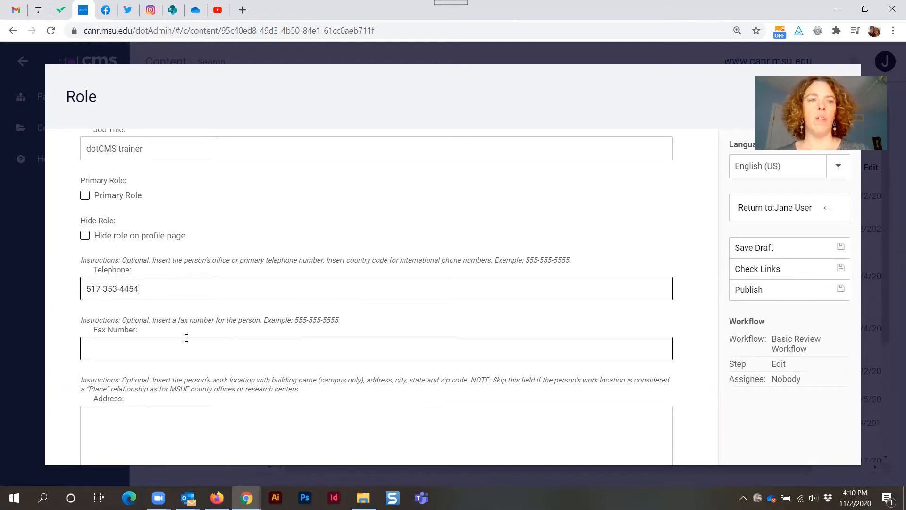
Enter the person's work address as building name, street and room, then city, state and zip code.
{"action": "scroll", "coordinate": [186, 336], "scroll_direction": "down", "scroll_amount": 3}
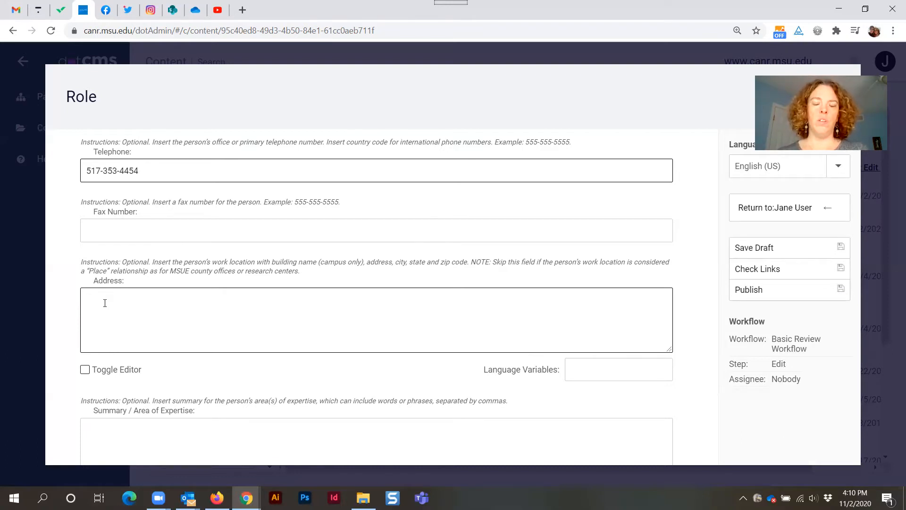
{"action": "left_click", "coordinate": [105, 303]}
{"action": "type", "text": "Human Ecology Building"}
{"action": "key", "text": "Return"}
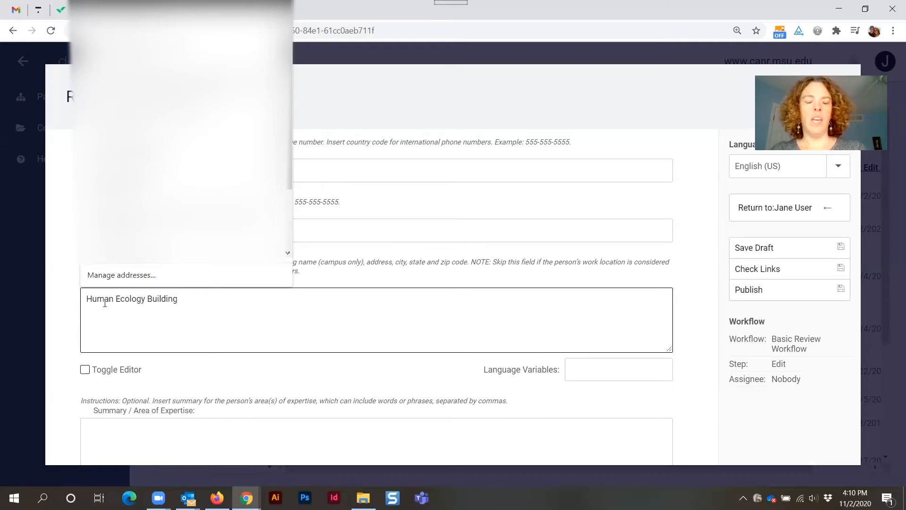
{"action": "type", "text": "552 W"}
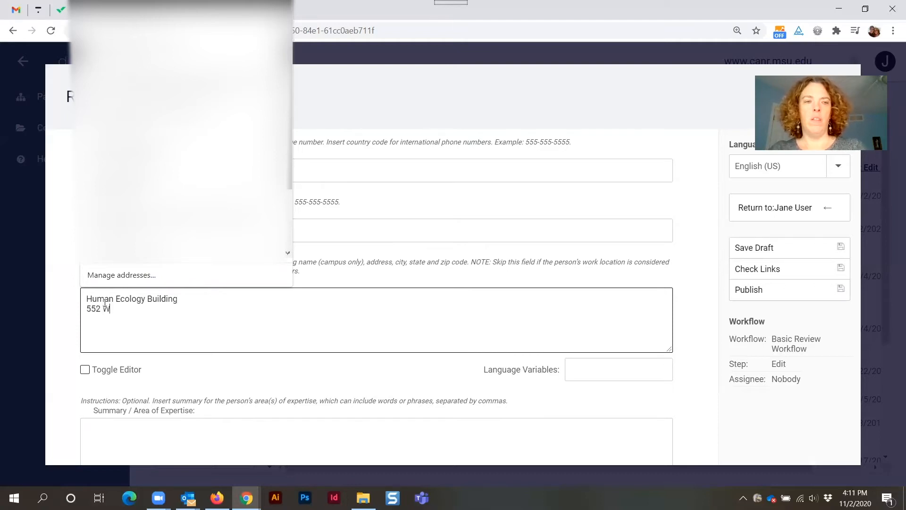
{"action": "type", "text": ". C"}
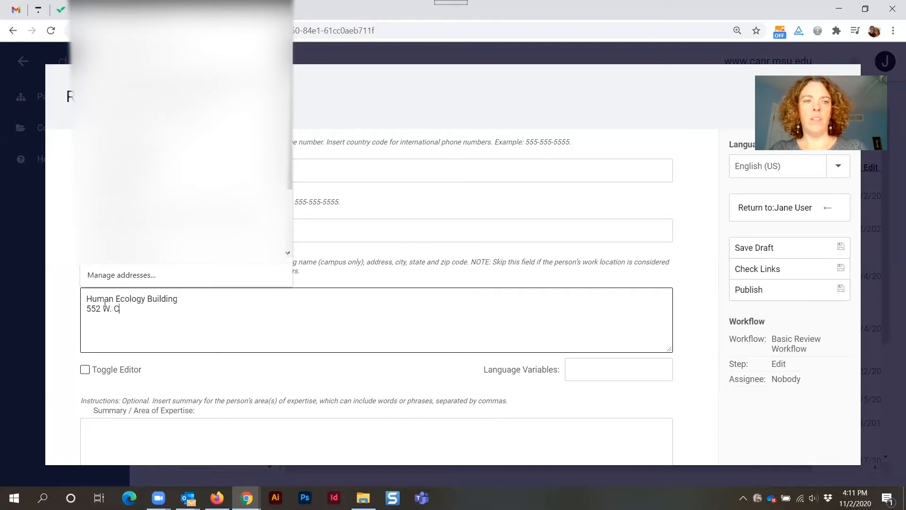
{"action": "type", "text": "ircle Dr"}
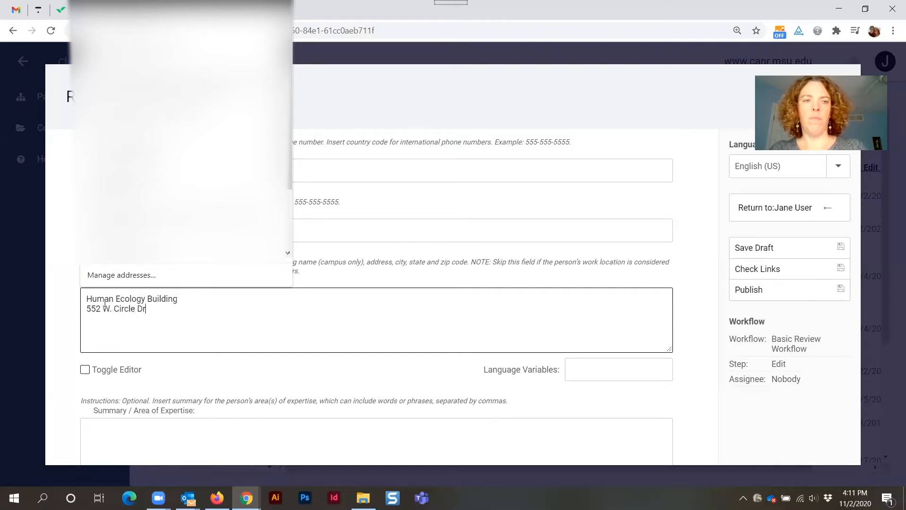
{"action": "type", "text": "ive, Room 101"}
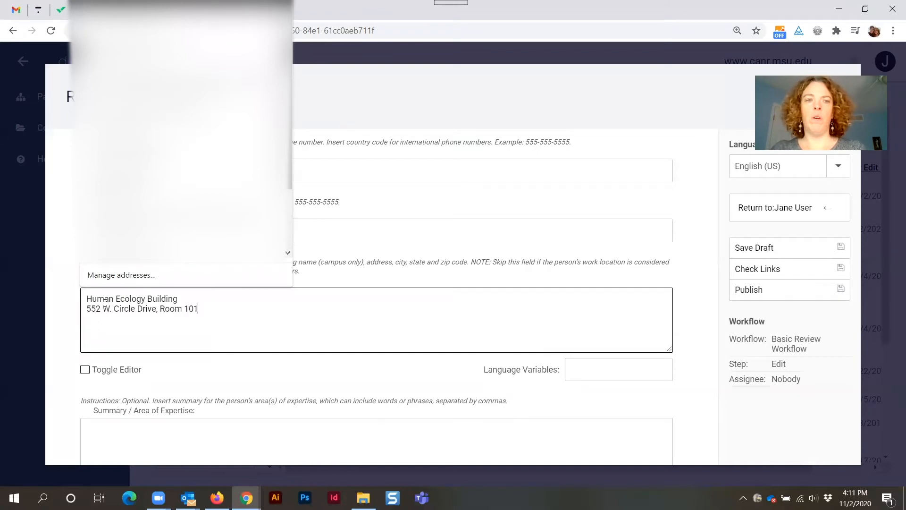
{"action": "type", "text": "East"}
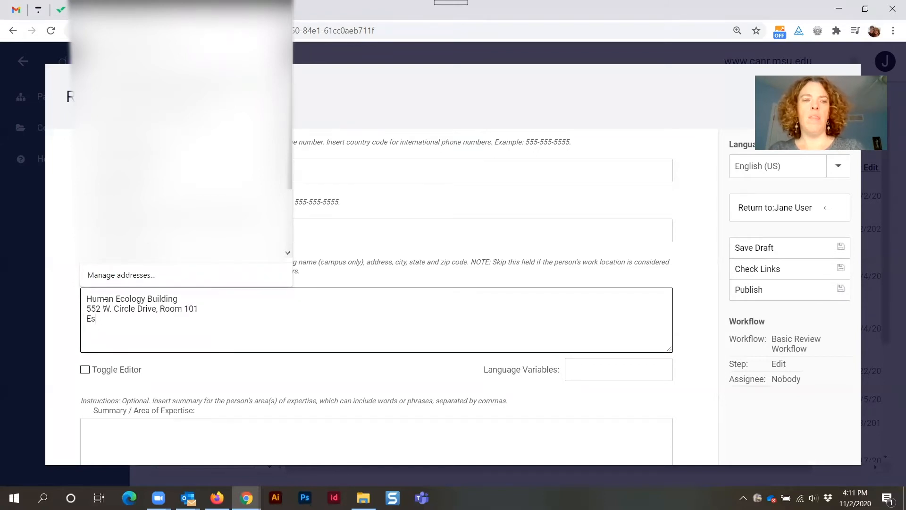
{"action": "type", "text": " Lians"}
{"action": "key", "text": "BackSpace"}
{"action": "key", "text": "BackSpace"}
{"action": "key", "text": "BackSpace"}
{"action": "key", "text": "BackSpace"}
{"action": "type", "text": "ansing, M"}
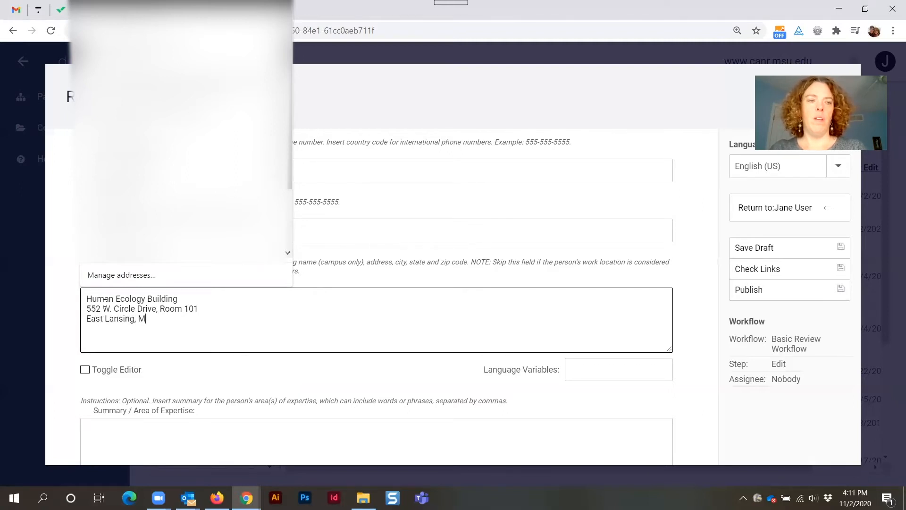
{"action": "type", "text": "I 48824"}
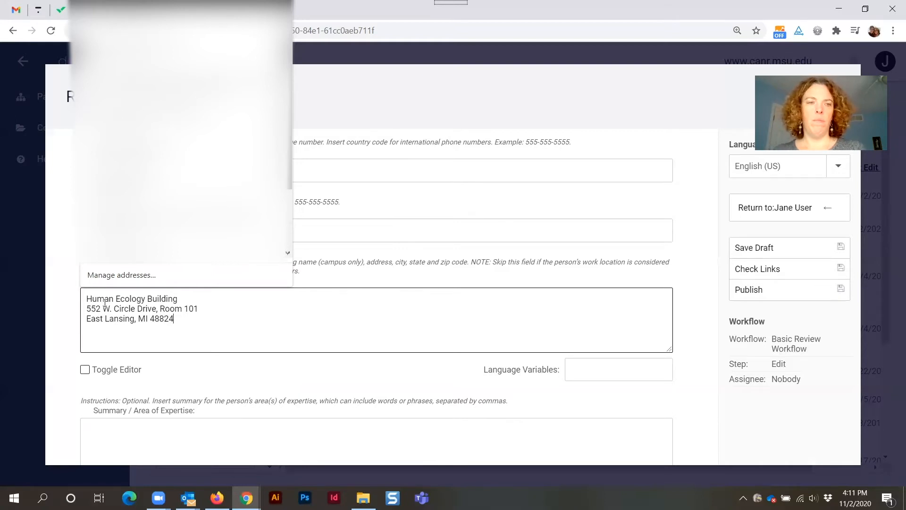
{"action": "left_click", "coordinate": [181, 320]}
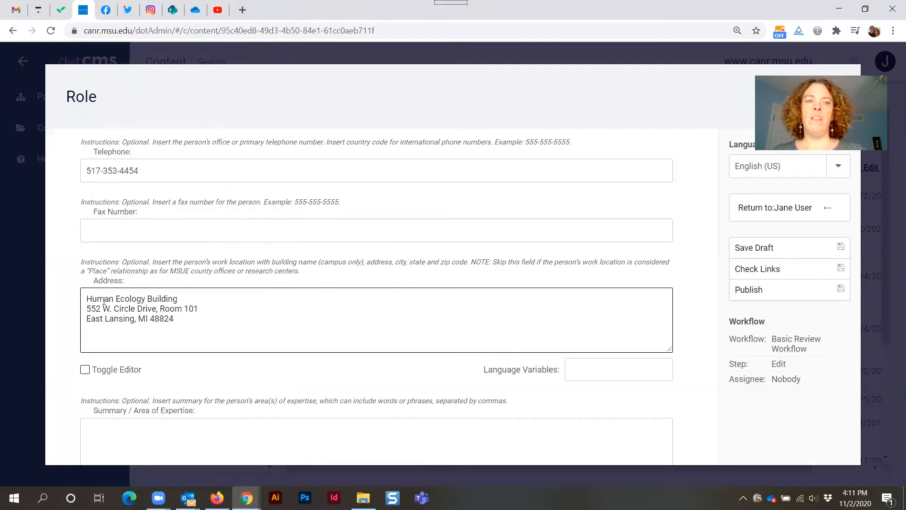
{"action": "left_click_drag", "start_coordinate": [83, 309], "coordinate": [210, 321]}
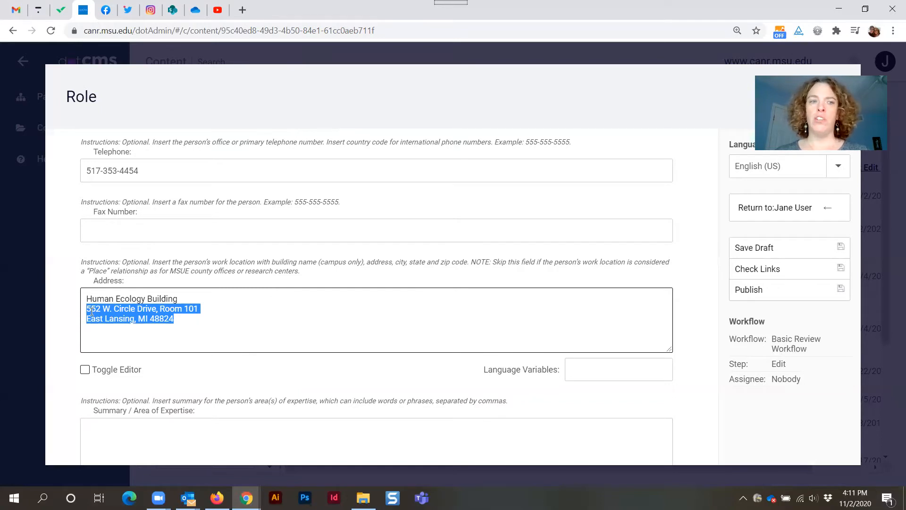
{"action": "left_click", "coordinate": [197, 322]}
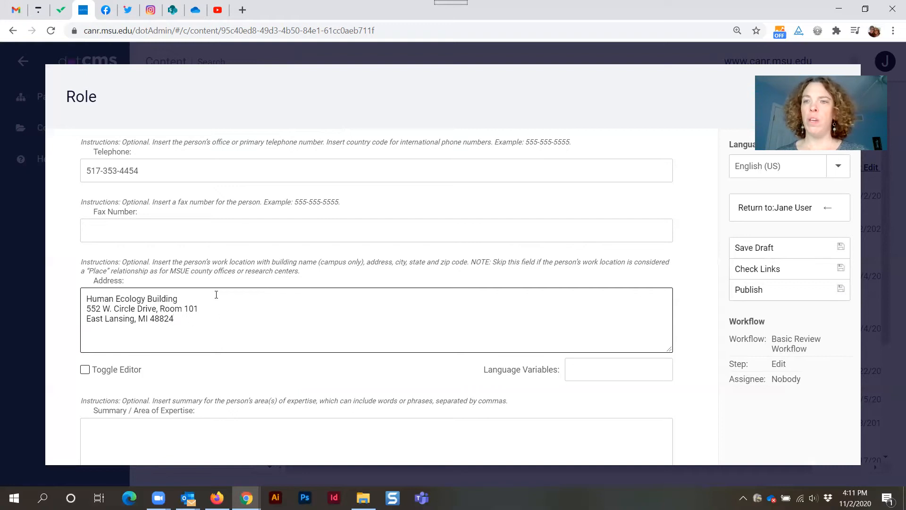
Enter "Climate change," as the Summary / Area of Expertise.
{"action": "scroll", "coordinate": [249, 310], "scroll_direction": "down", "scroll_amount": 2}
{"action": "left_click", "coordinate": [235, 330]}
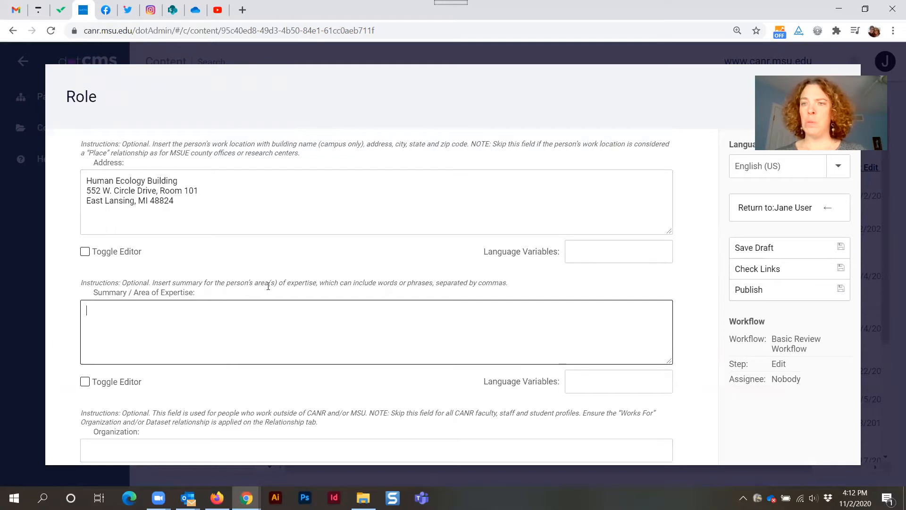
{"action": "type", "text": "Climate"}
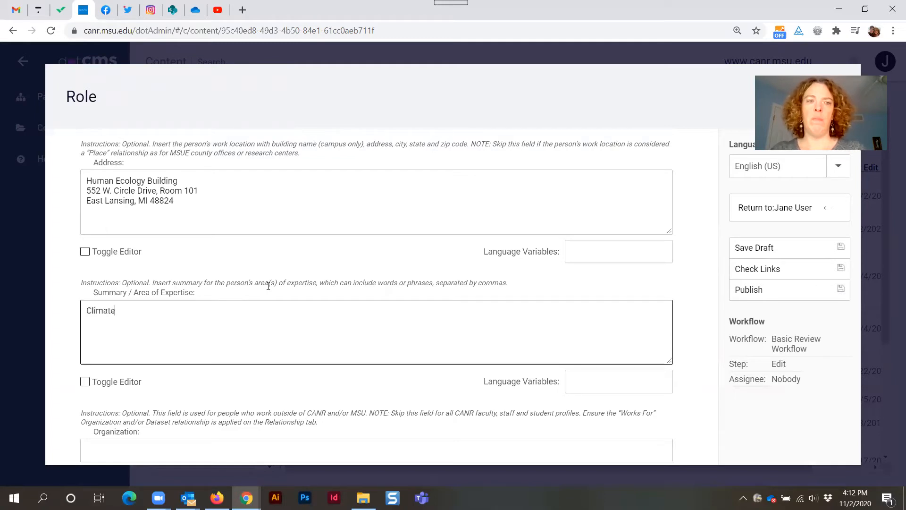
{"action": "type", "text": " change,"}
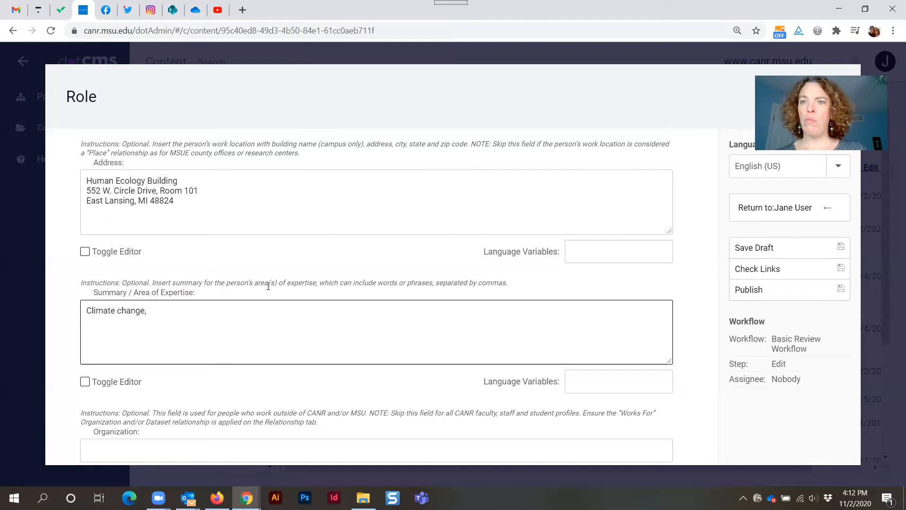
Review the Organization field, then return to the Map tab's county selector.
{"action": "scroll", "coordinate": [268, 285], "scroll_direction": "down", "scroll_amount": 1}
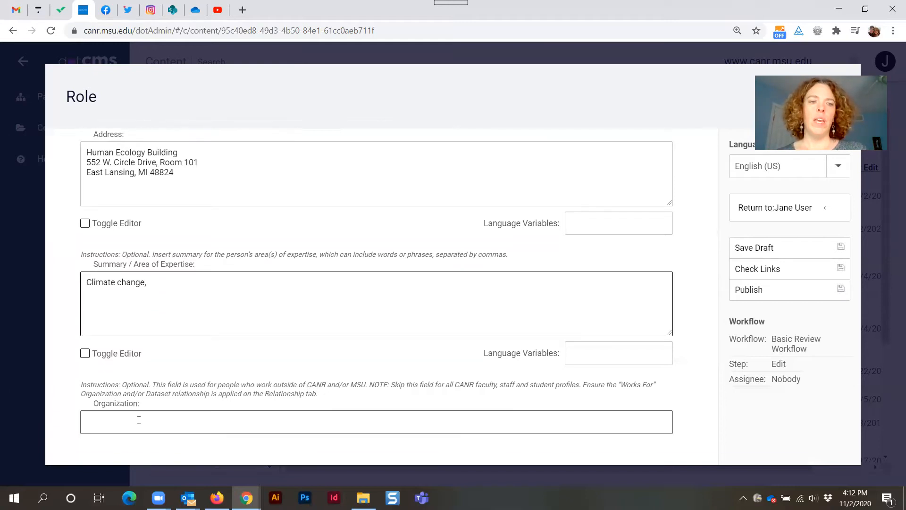
{"action": "triple_click", "coordinate": [119, 403]}
{"action": "left_click", "coordinate": [163, 405]}
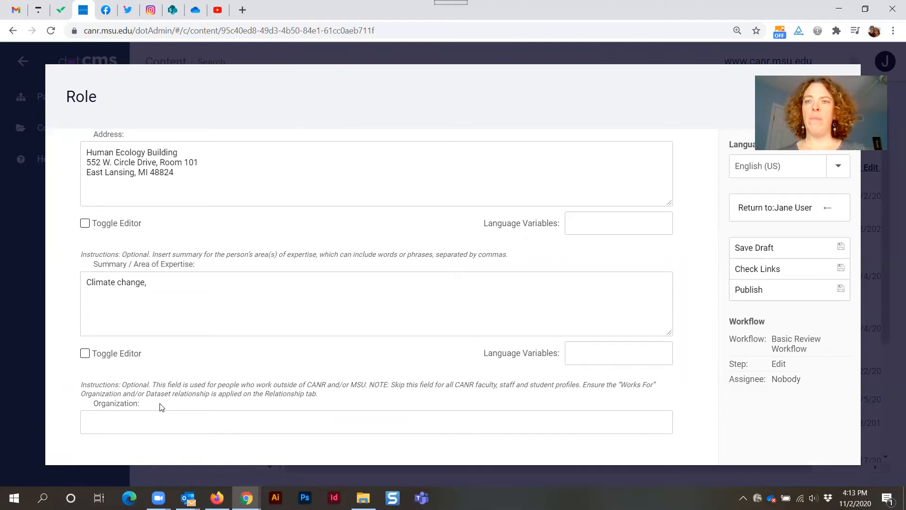
{"action": "left_click", "coordinate": [140, 422]}
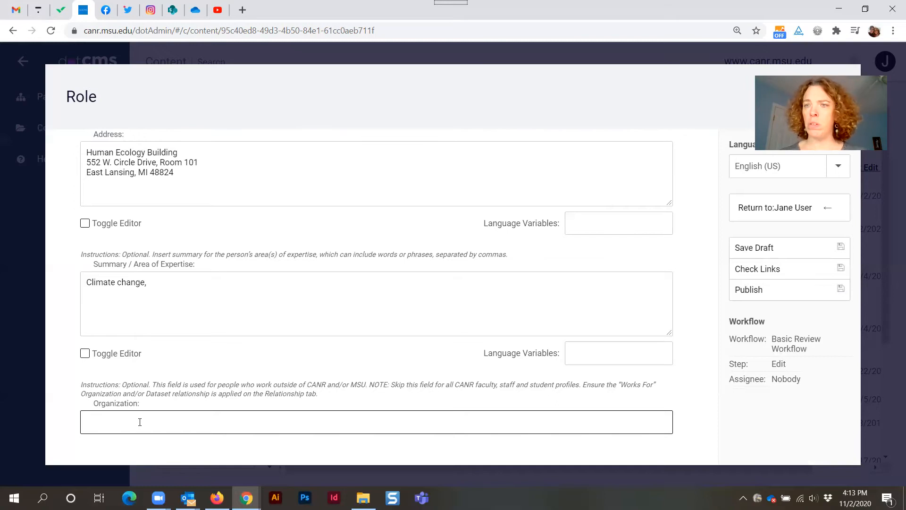
{"action": "scroll", "coordinate": [320, 221], "scroll_direction": "up", "scroll_amount": 5}
{"action": "scroll", "coordinate": [320, 220], "scroll_direction": "up", "scroll_amount": 5}
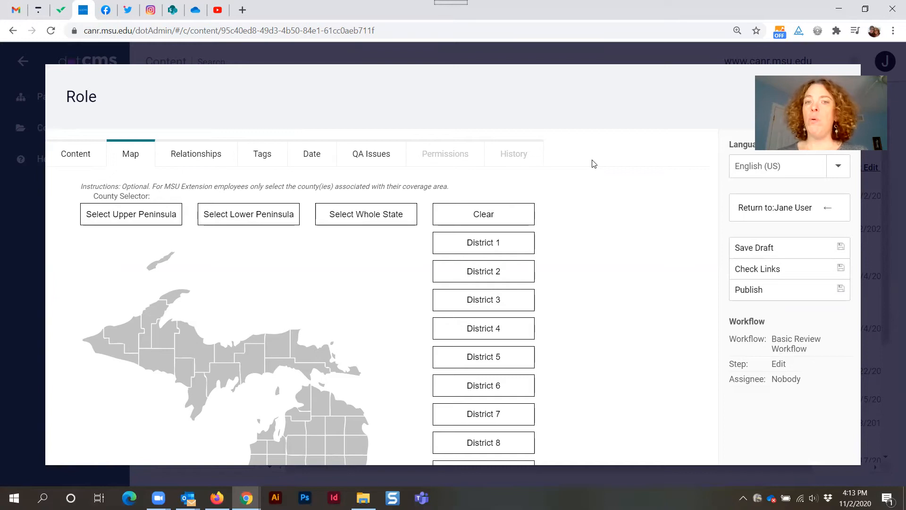
{"action": "scroll", "coordinate": [593, 278], "scroll_direction": "down", "scroll_amount": 1}
{"action": "scroll", "coordinate": [567, 280], "scroll_direction": "up", "scroll_amount": 1}
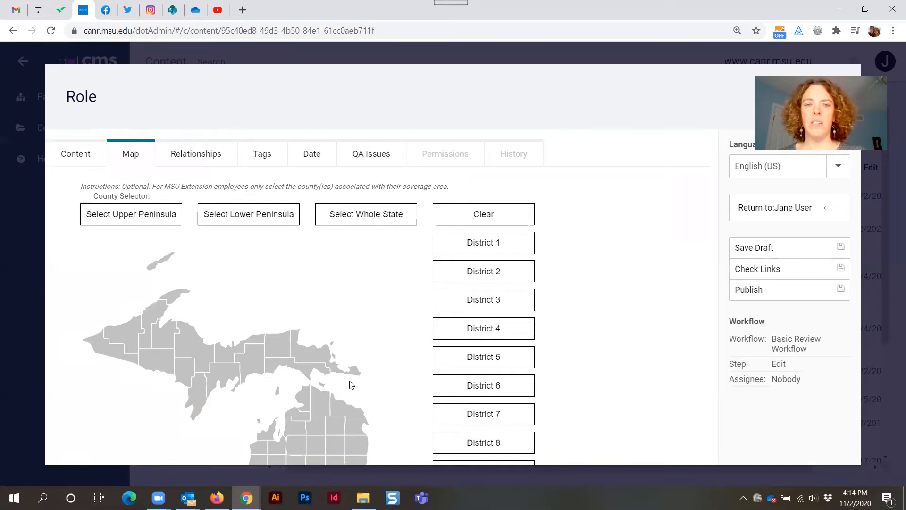
Select Kalkaska County and Roscommon County on the county map.
{"action": "scroll", "coordinate": [343, 331], "scroll_direction": "down", "scroll_amount": 2}
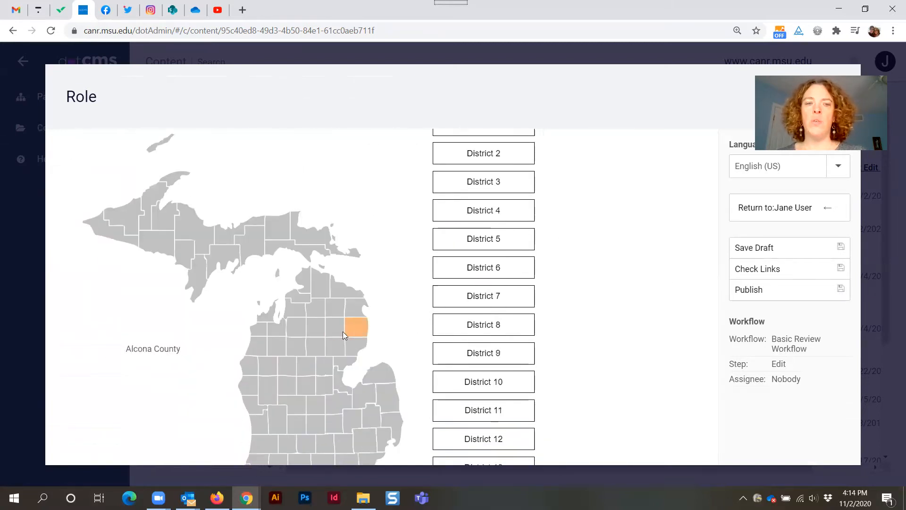
{"action": "left_click", "coordinate": [299, 329]}
{"action": "left_click", "coordinate": [319, 347]}
{"action": "scroll", "coordinate": [319, 347], "scroll_direction": "down", "scroll_amount": 1}
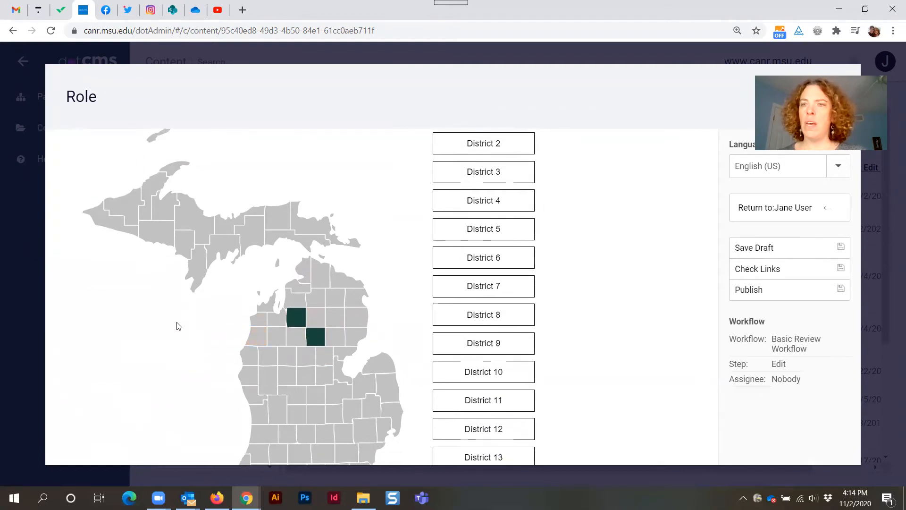
{"action": "scroll", "coordinate": [168, 338], "scroll_direction": "down", "scroll_amount": 1}
{"action": "scroll", "coordinate": [168, 339], "scroll_direction": "down", "scroll_amount": 2}
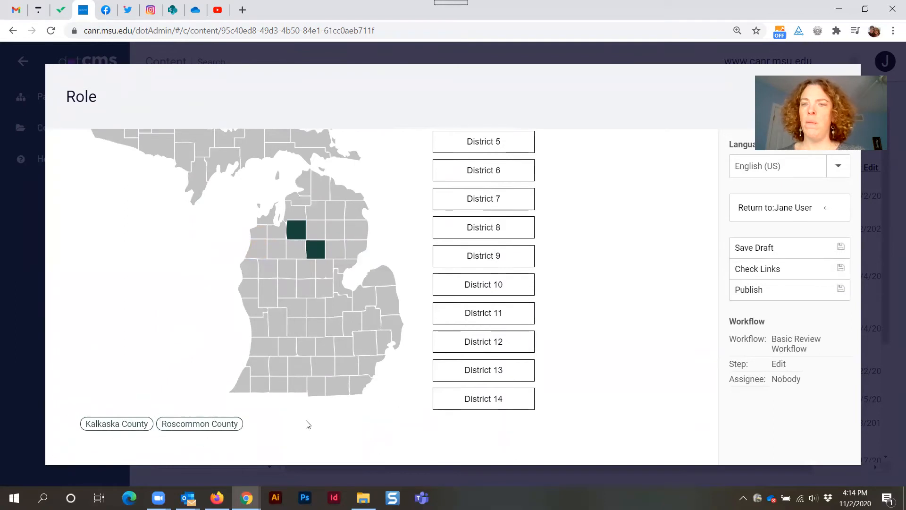
Remove Roscommon County from the selected counties, then clear the whole county selection.
{"action": "scroll", "coordinate": [420, 376], "scroll_direction": "up", "scroll_amount": 5}
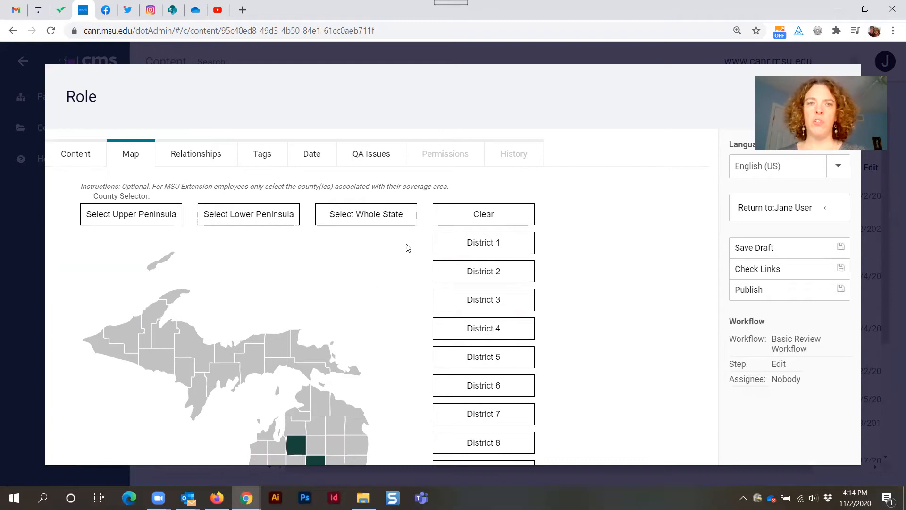
{"action": "scroll", "coordinate": [415, 257], "scroll_direction": "down", "scroll_amount": 3}
{"action": "scroll", "coordinate": [283, 404], "scroll_direction": "down", "scroll_amount": 1}
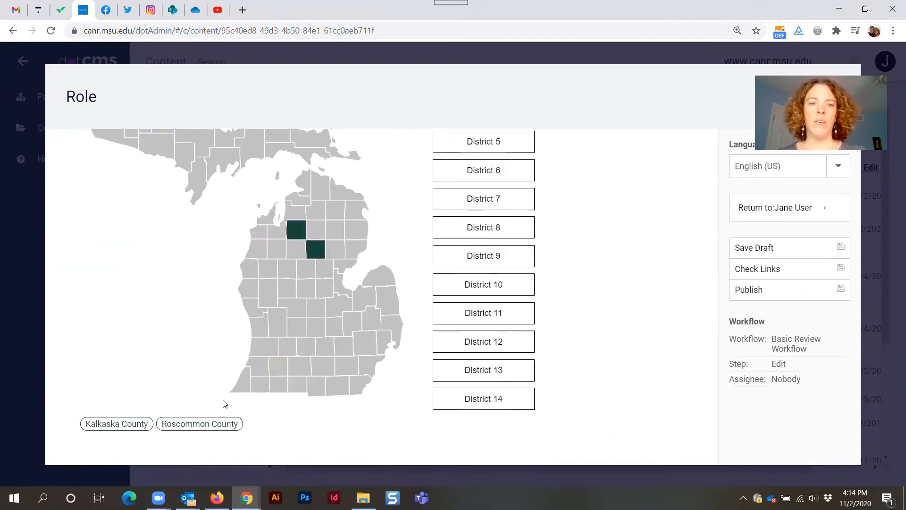
{"action": "left_click", "coordinate": [230, 427]}
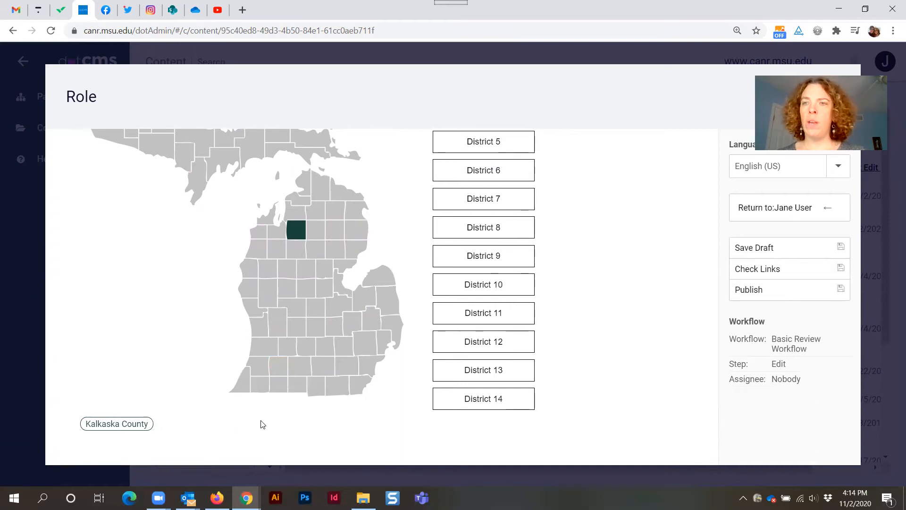
{"action": "scroll", "coordinate": [258, 420], "scroll_direction": "up", "scroll_amount": 4}
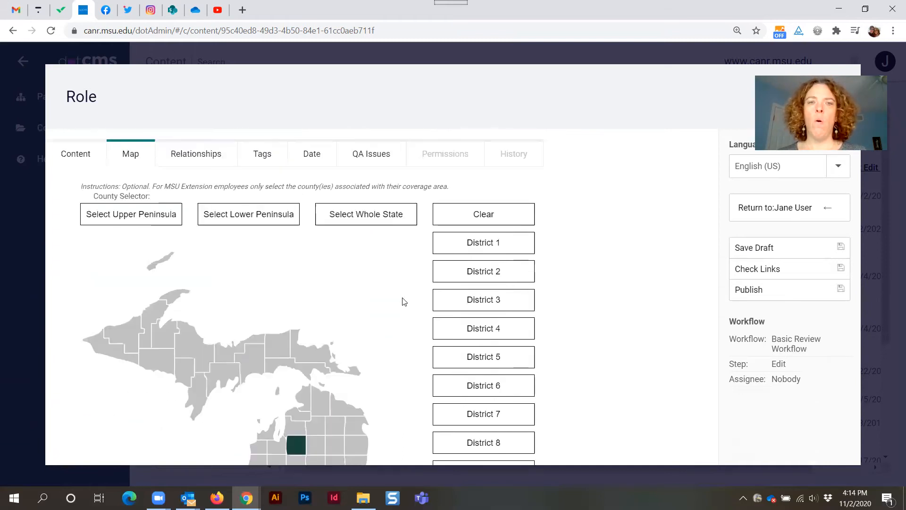
{"action": "left_click", "coordinate": [491, 216]}
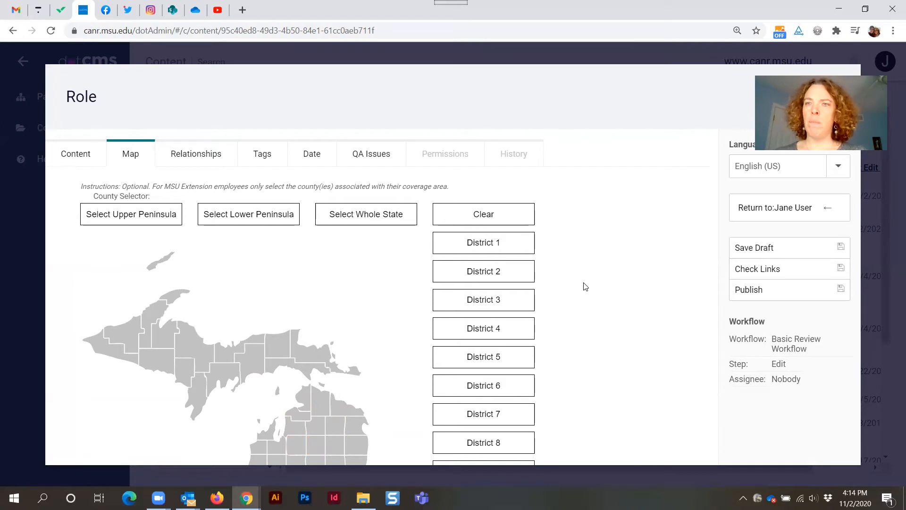
Open the Relationships tab and review the Organization Role, Work Location and Dataset Role sections.
{"action": "left_click", "coordinate": [196, 161]}
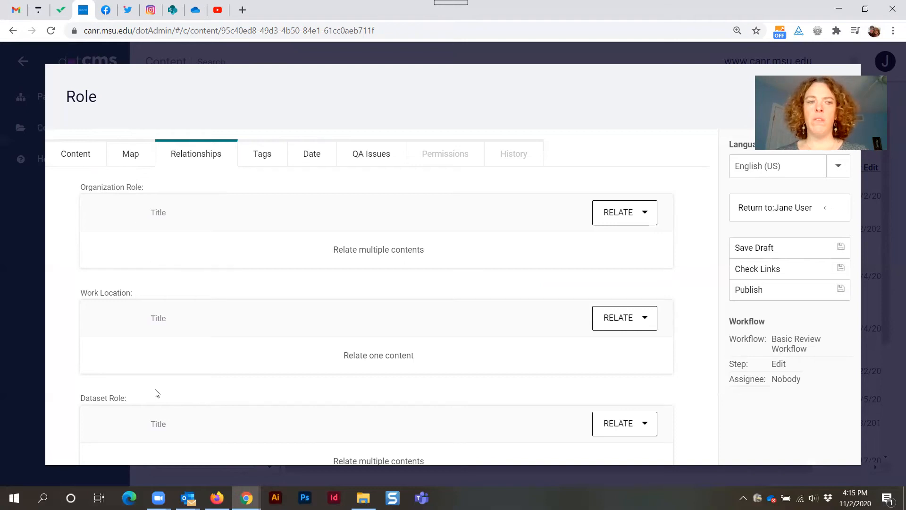
{"action": "triple_click", "coordinate": [115, 396]}
{"action": "left_click", "coordinate": [142, 399]}
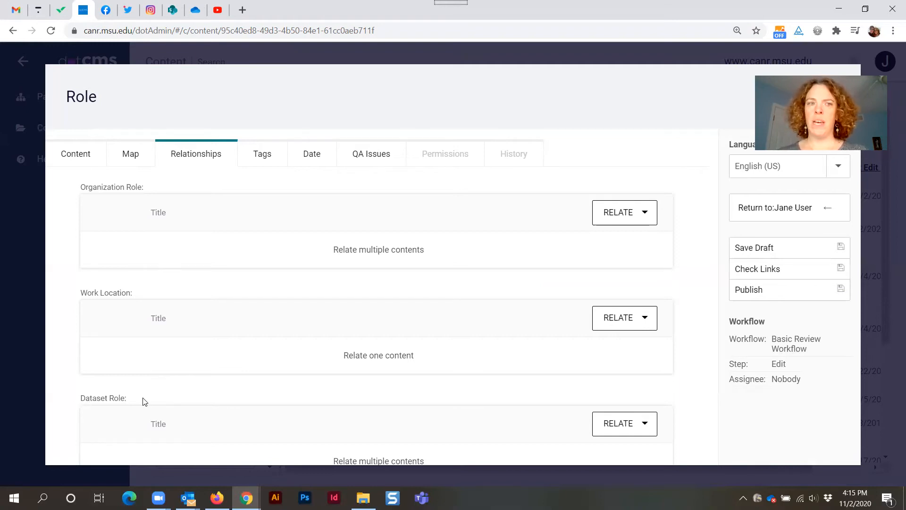
{"action": "double_click", "coordinate": [106, 187]}
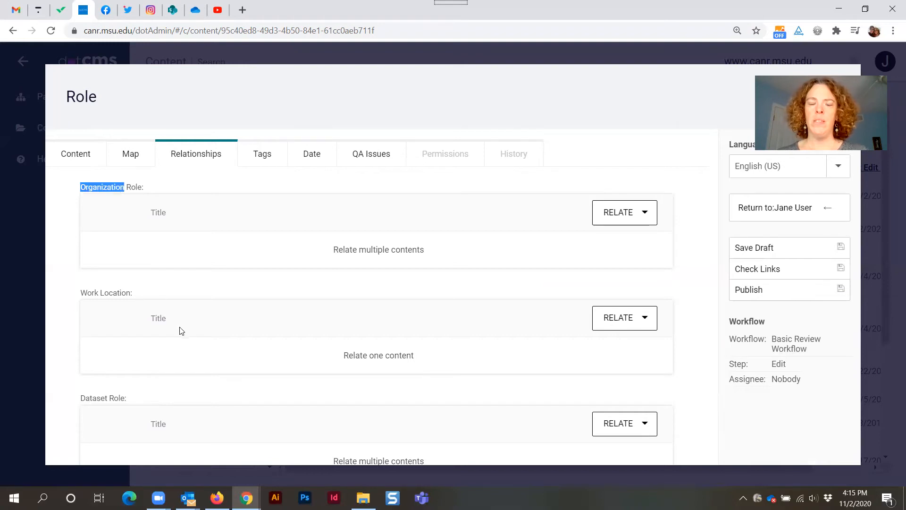
Relate the Organization Role to the Demo Organization Page - All Fields content.
{"action": "left_click", "coordinate": [133, 400]}
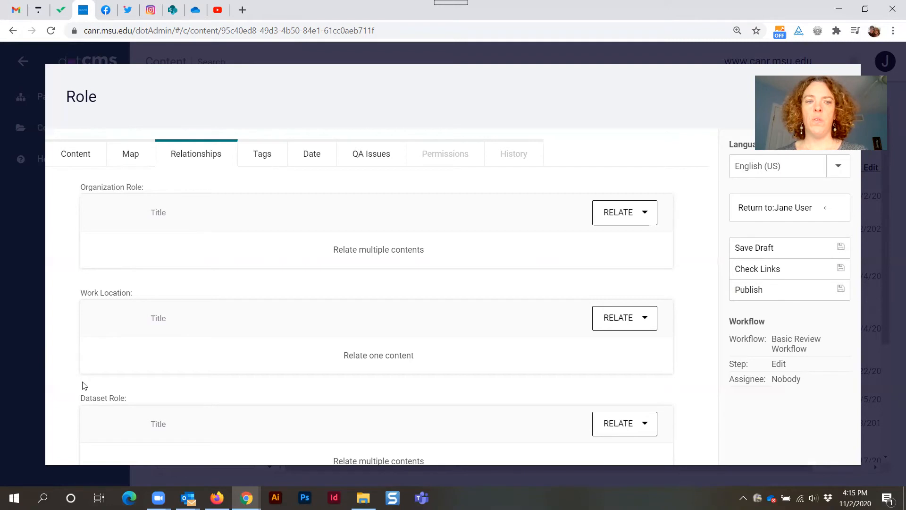
{"action": "left_click", "coordinate": [612, 217]}
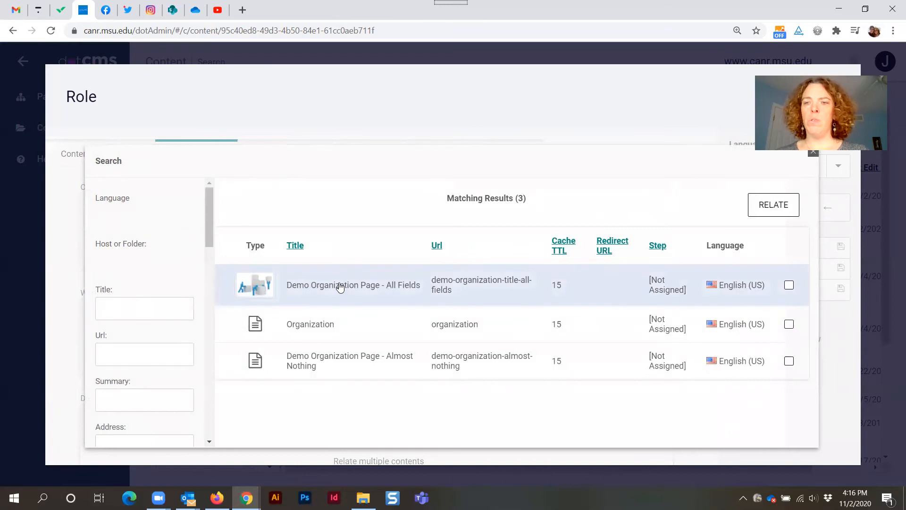
{"action": "left_click", "coordinate": [789, 286]}
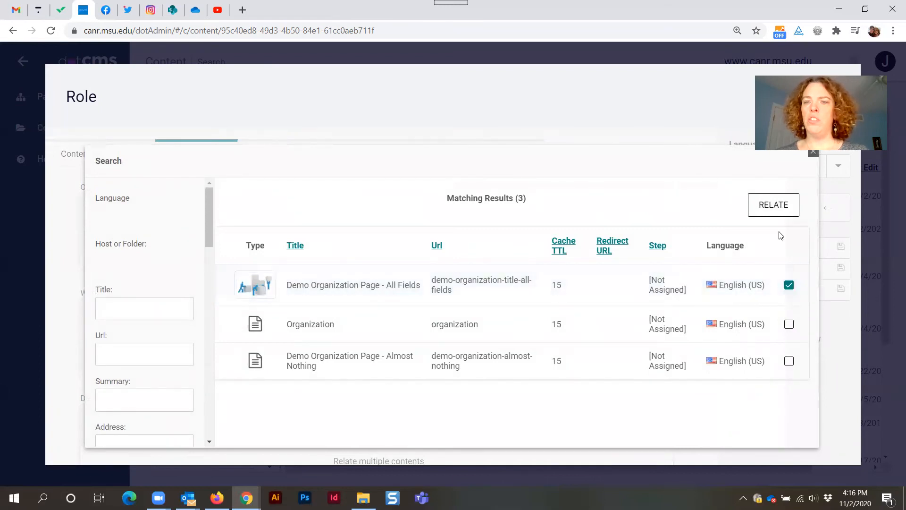
{"action": "left_click", "coordinate": [771, 208]}
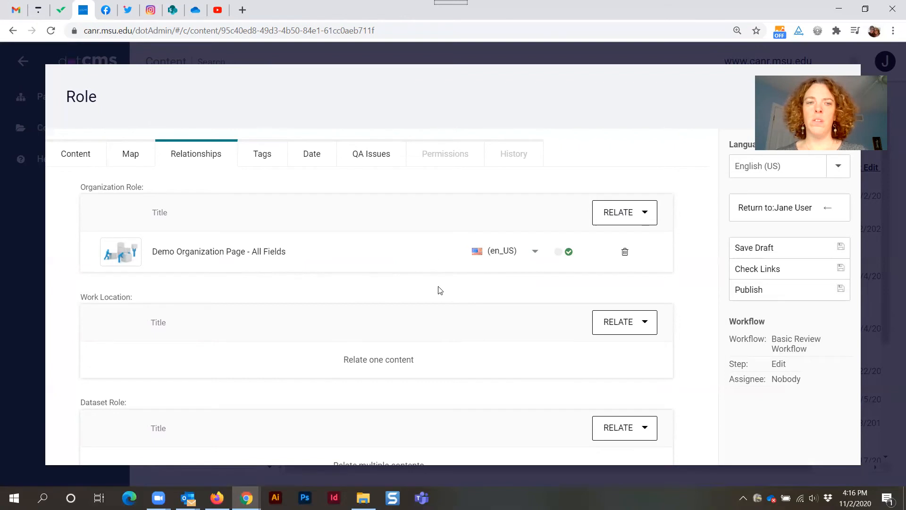
Relate the Work Location to the County Entry content.
{"action": "triple_click", "coordinate": [105, 295]}
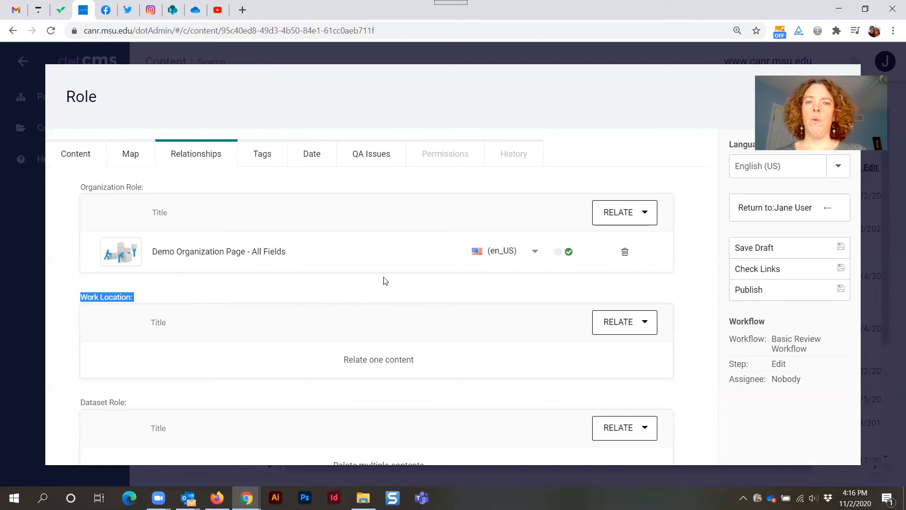
{"action": "left_click", "coordinate": [617, 327]}
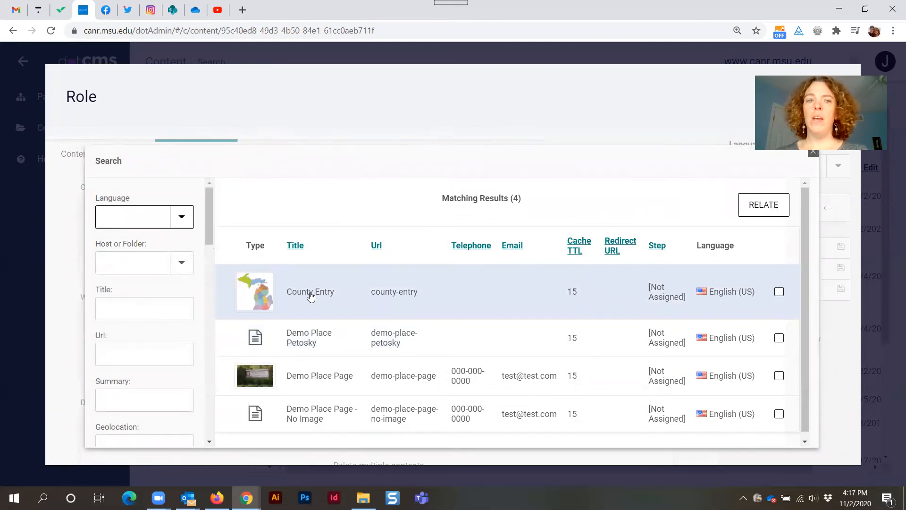
{"action": "left_click", "coordinate": [310, 296]}
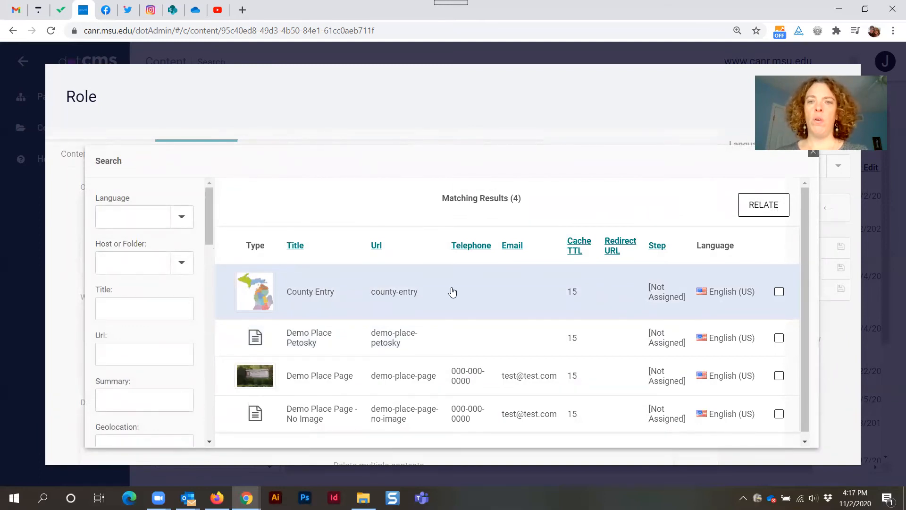
{"action": "left_click", "coordinate": [779, 291]}
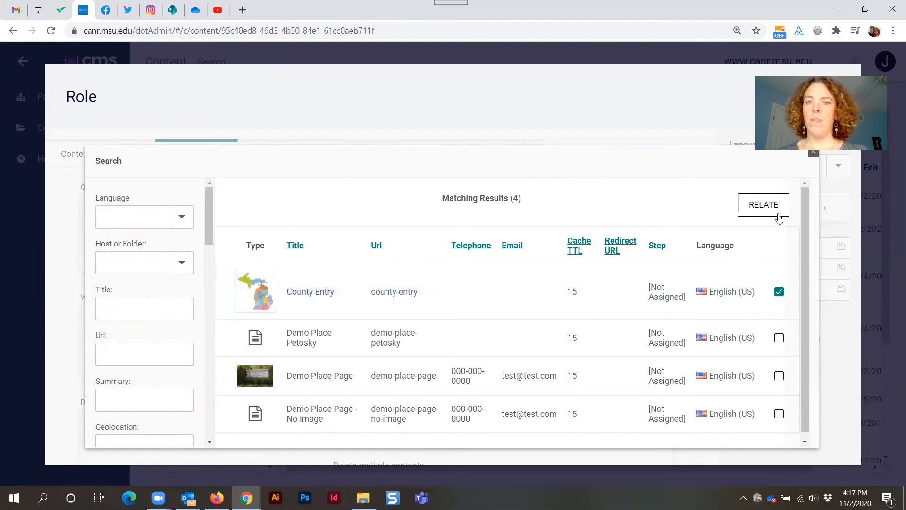
{"action": "left_click", "coordinate": [765, 206]}
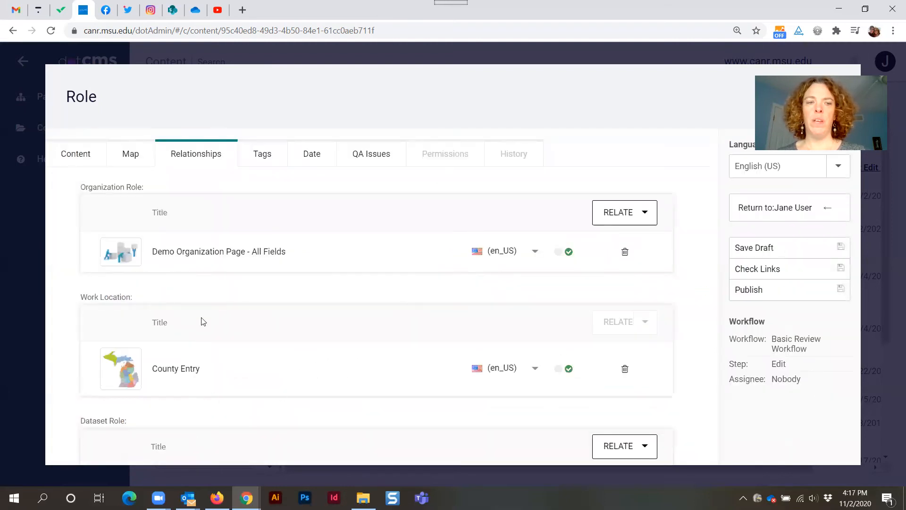
Relate the Series Role to the Demo Series Page content.
{"action": "scroll", "coordinate": [352, 348], "scroll_direction": "down", "scroll_amount": 6}
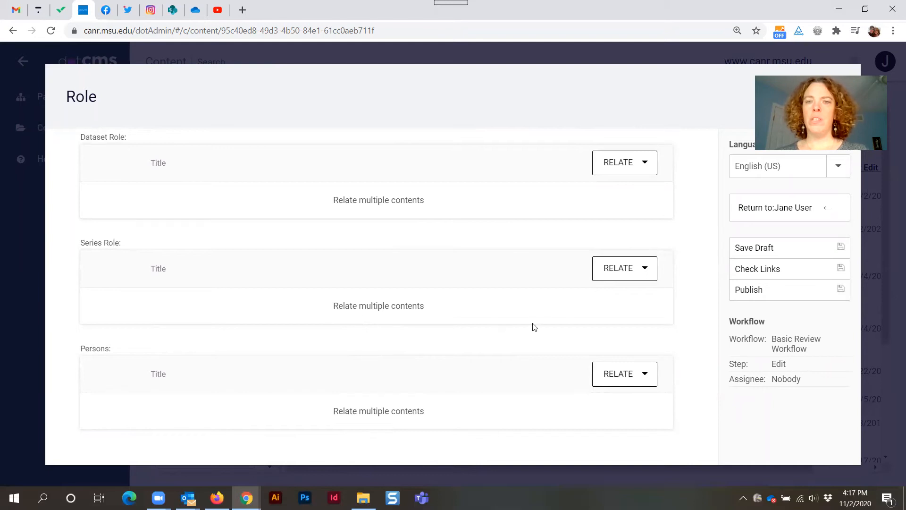
{"action": "left_click", "coordinate": [615, 273]}
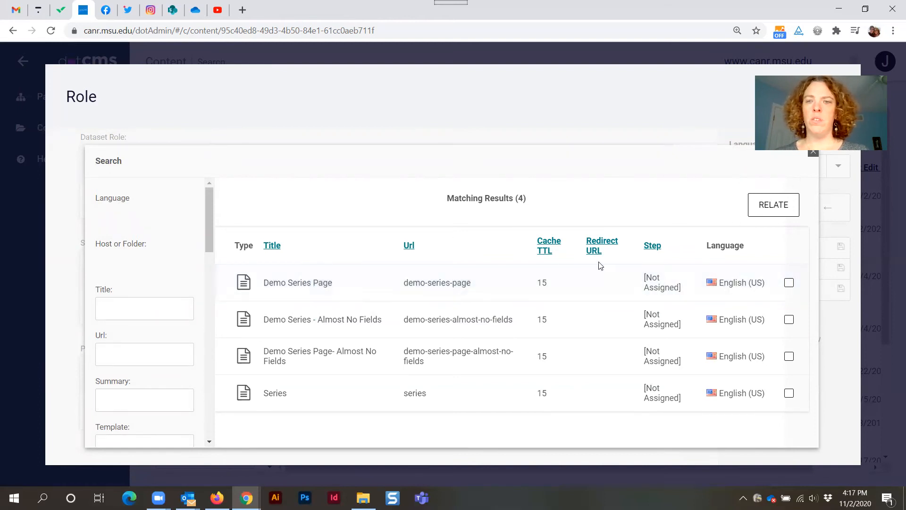
{"action": "left_click", "coordinate": [789, 282]}
{"action": "left_click", "coordinate": [773, 201]}
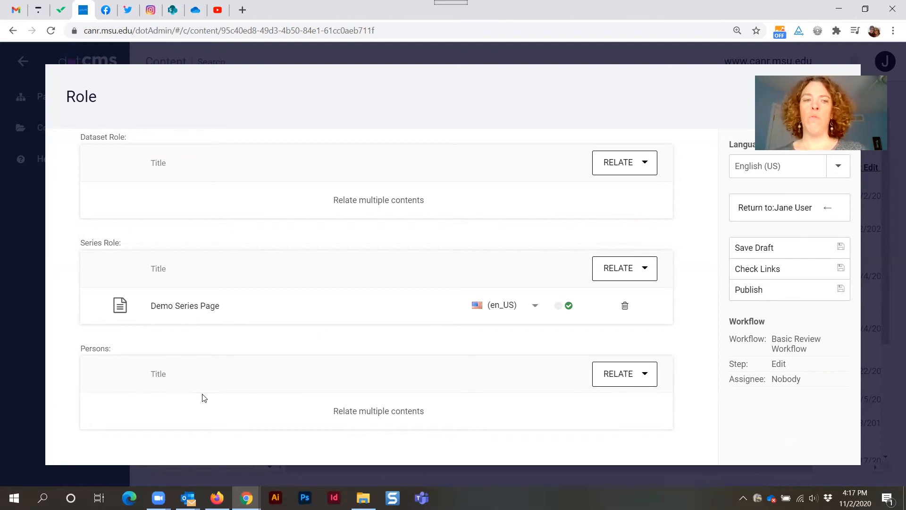
Relate the Persons section to the user's own Person profile.
{"action": "left_click", "coordinate": [616, 376]}
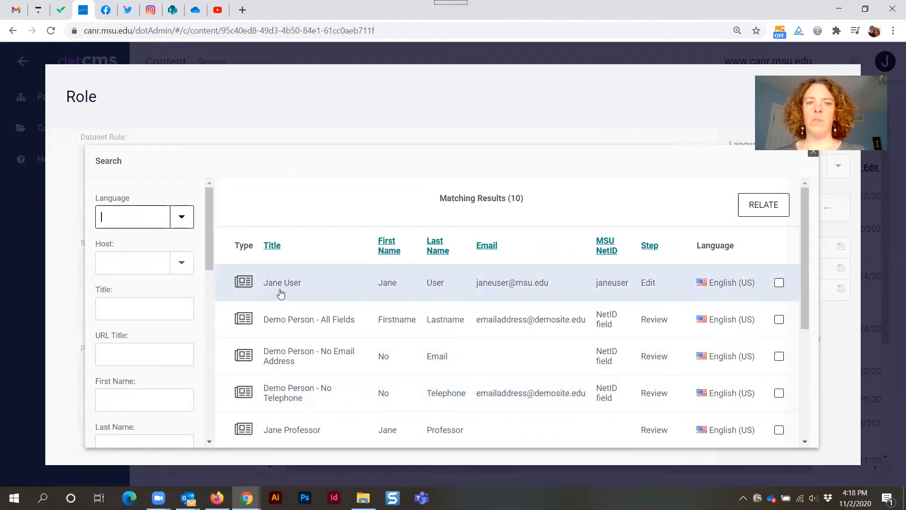
{"action": "left_click", "coordinate": [289, 285]}
{"action": "left_click", "coordinate": [780, 284]}
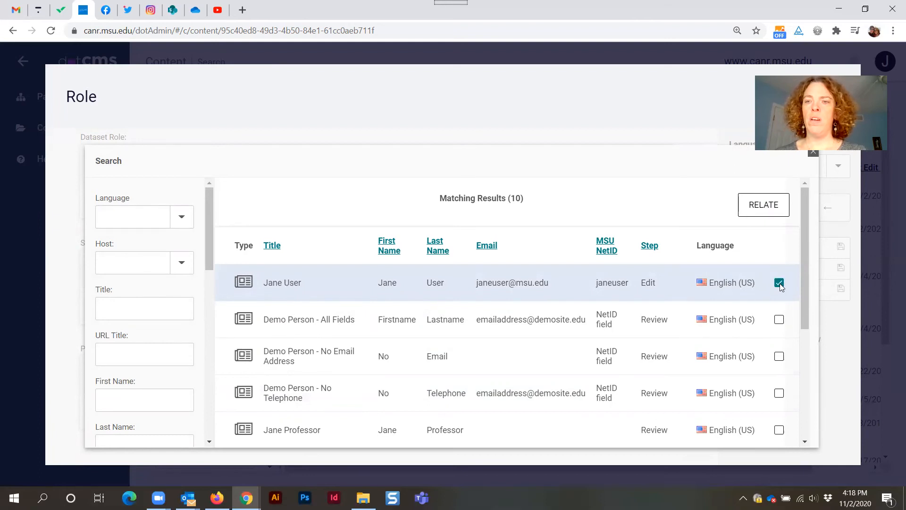
{"action": "left_click", "coordinate": [760, 213]}
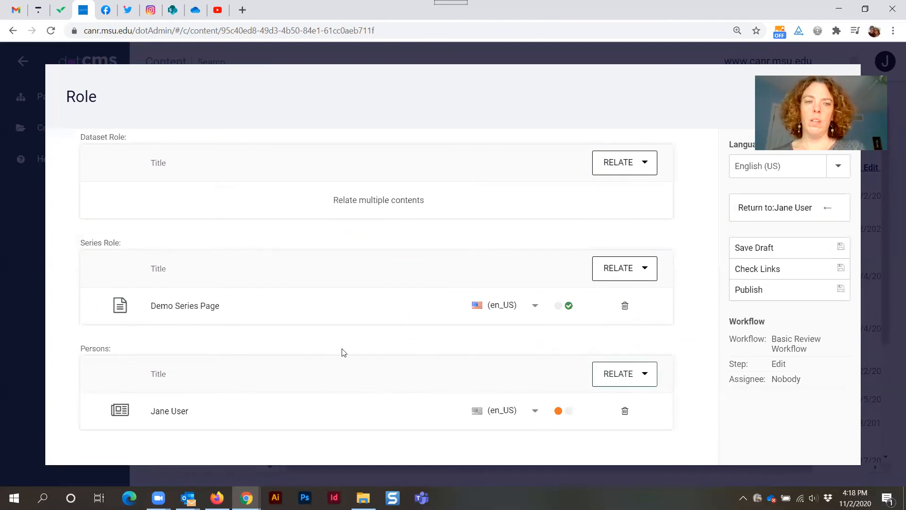
On the Tags tab, set the Person Type category to Alumni.
{"action": "scroll", "coordinate": [303, 411], "scroll_direction": "up", "scroll_amount": 6}
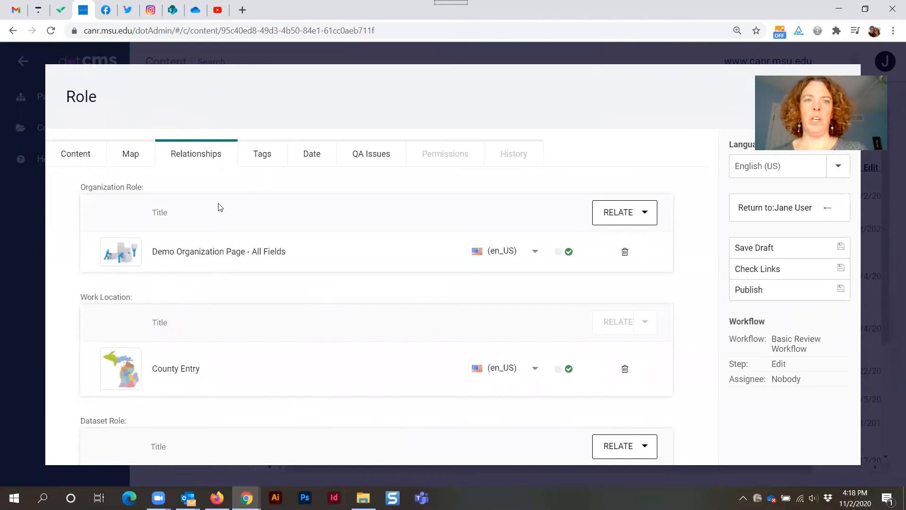
{"action": "left_click", "coordinate": [264, 155]}
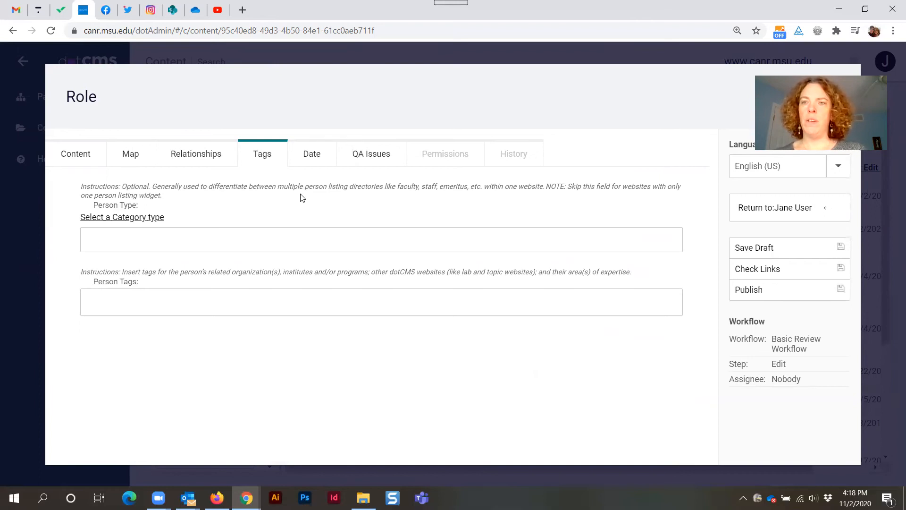
{"action": "triple_click", "coordinate": [128, 205]}
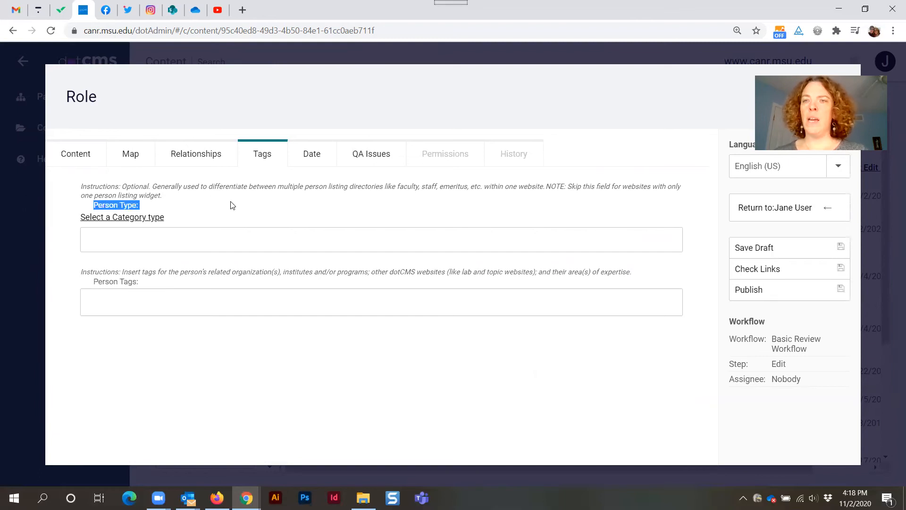
{"action": "left_click", "coordinate": [132, 219]}
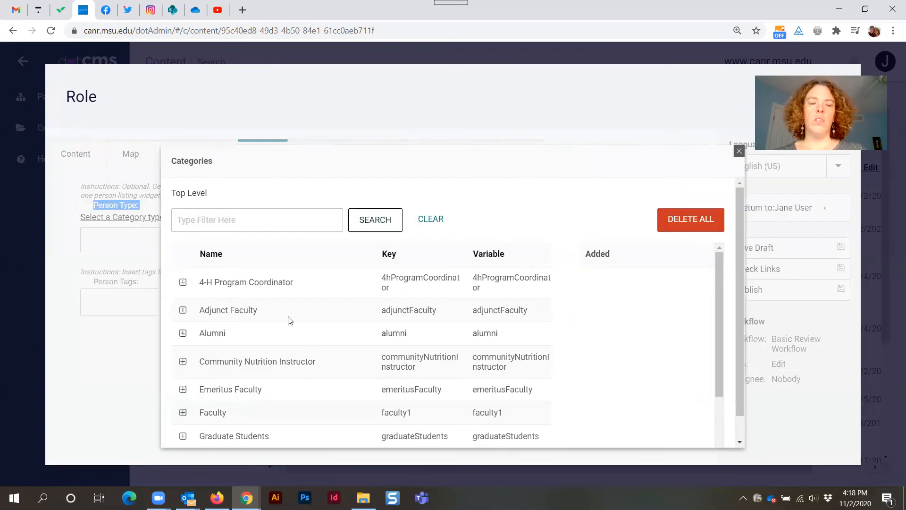
{"action": "scroll", "coordinate": [289, 320], "scroll_direction": "down", "scroll_amount": 1}
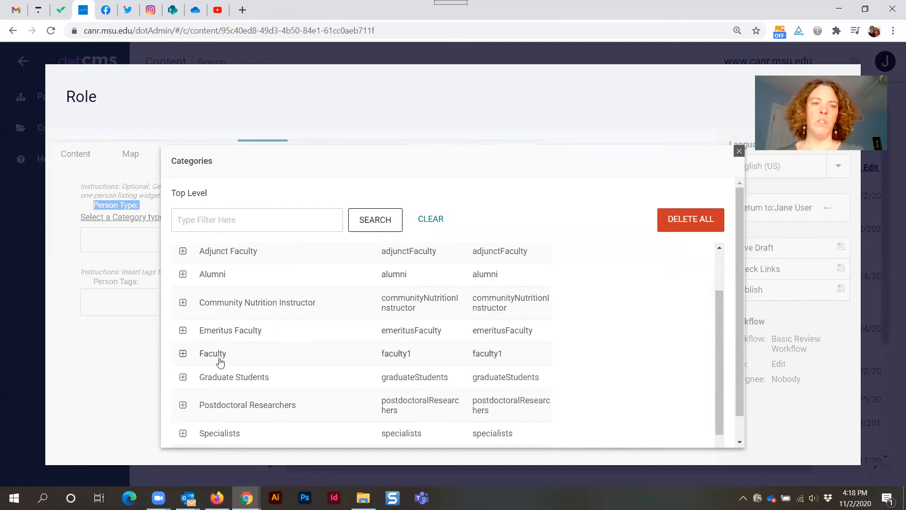
{"action": "scroll", "coordinate": [246, 425], "scroll_direction": "down", "scroll_amount": 1}
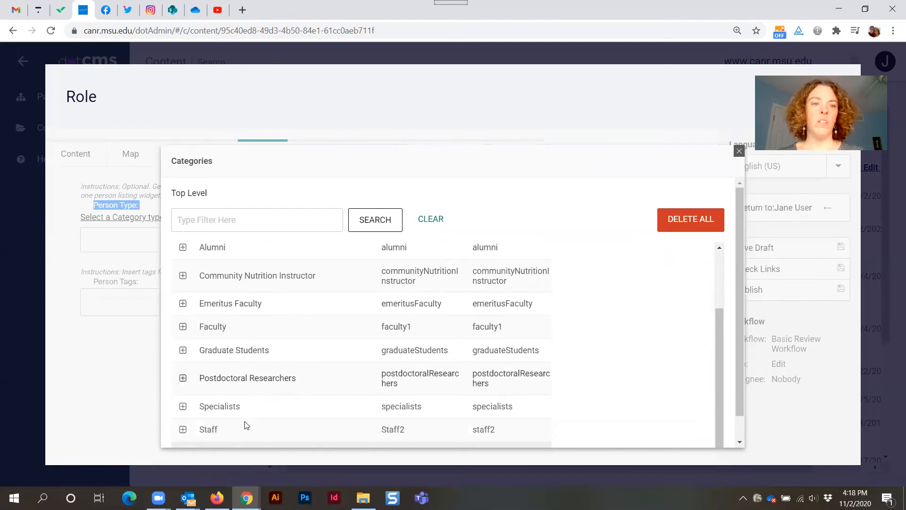
{"action": "scroll", "coordinate": [289, 373], "scroll_direction": "up", "scroll_amount": 1}
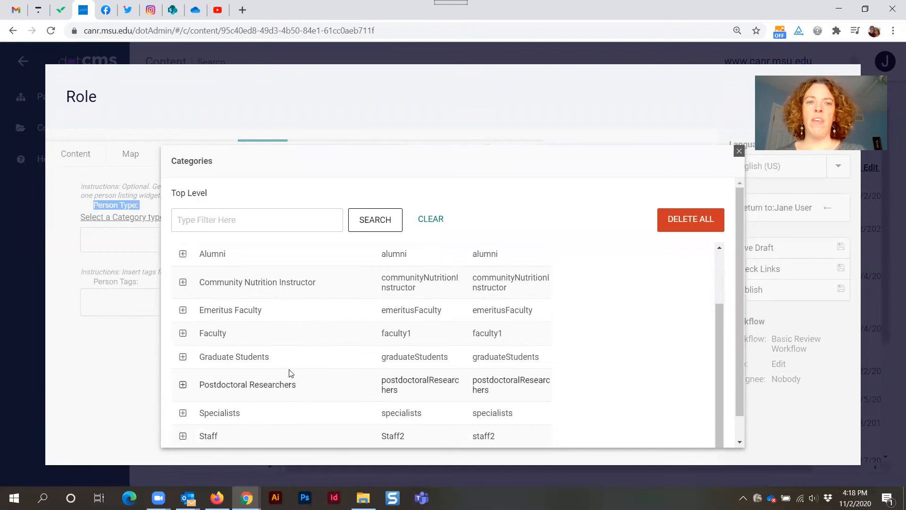
{"action": "scroll", "coordinate": [288, 373], "scroll_direction": "up", "scroll_amount": 3}
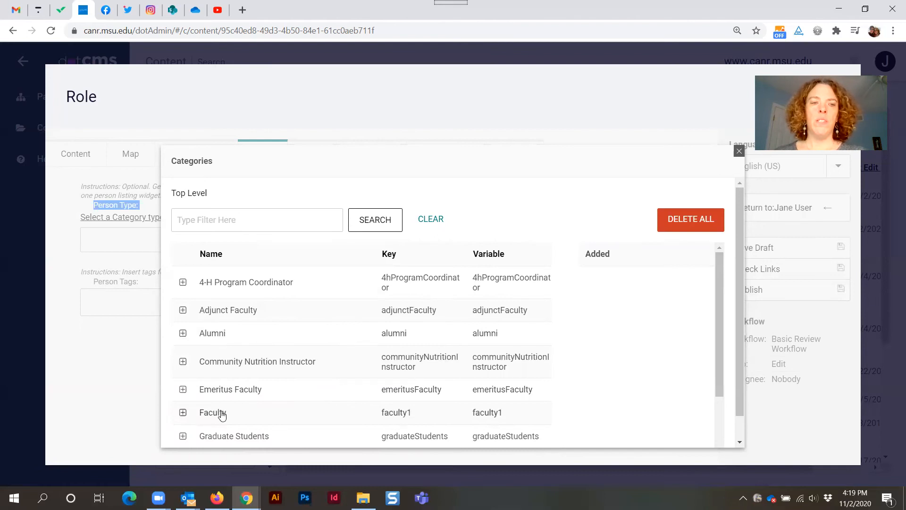
{"action": "left_click", "coordinate": [215, 334]}
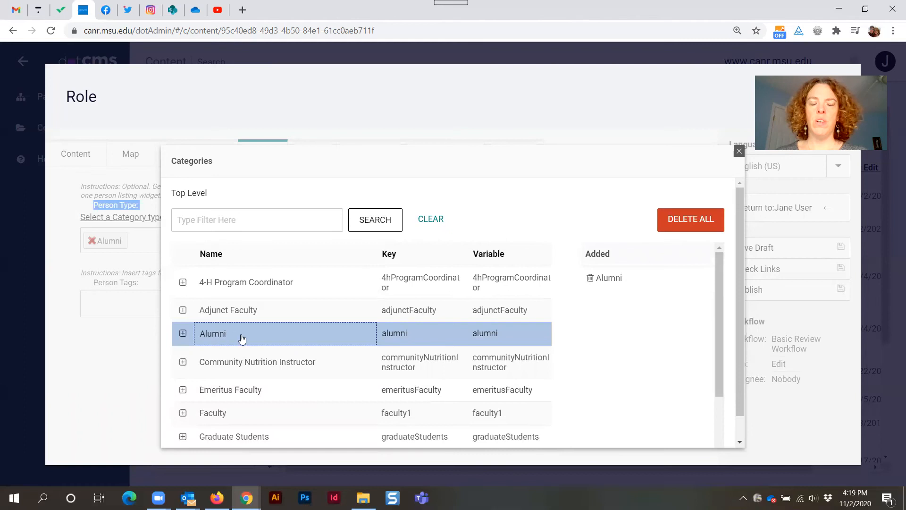
{"action": "left_click", "coordinate": [739, 152]}
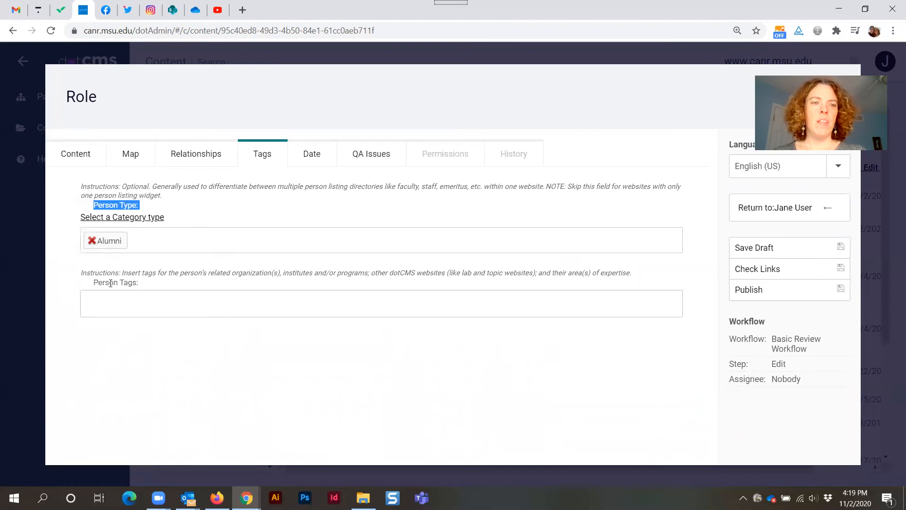
Add the tag demo to the Person Tags field.
{"action": "left_click_drag", "start_coordinate": [92, 282], "coordinate": [150, 284]}
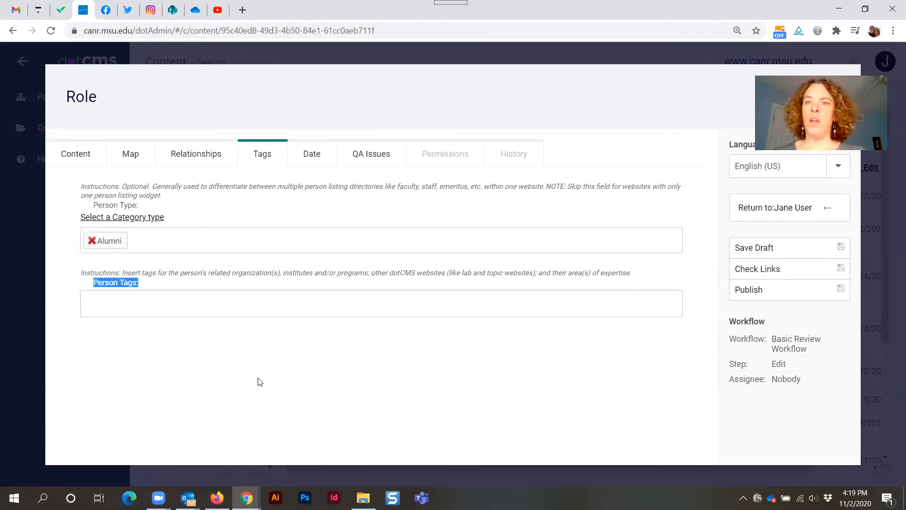
{"action": "left_click", "coordinate": [234, 419]}
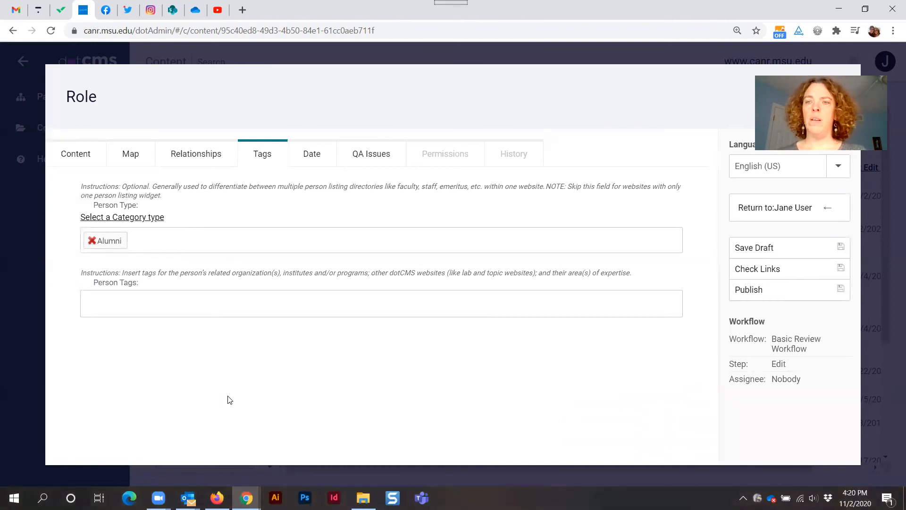
{"action": "left_click", "coordinate": [110, 306]}
{"action": "type", "text": "demo"}
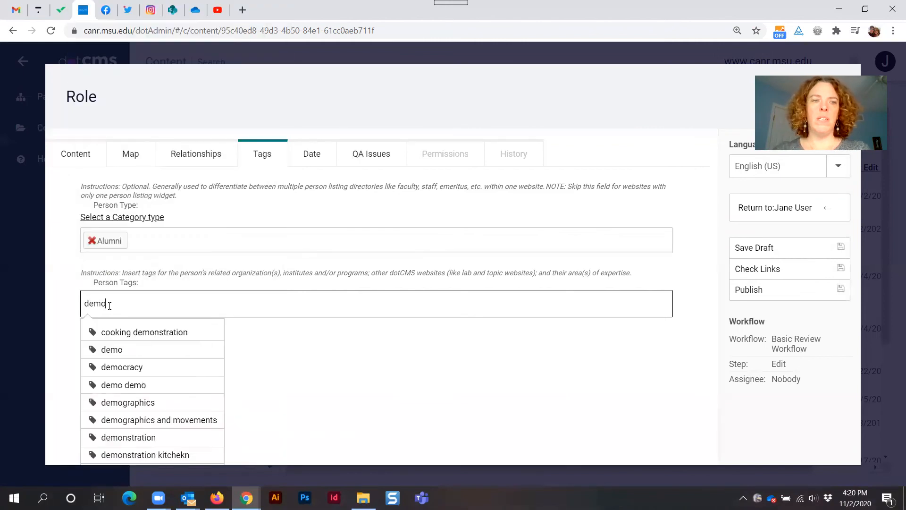
{"action": "left_click", "coordinate": [117, 352]}
Add the tag school of packaging to the Person Tags field.
{"action": "type", "text": "sc"}
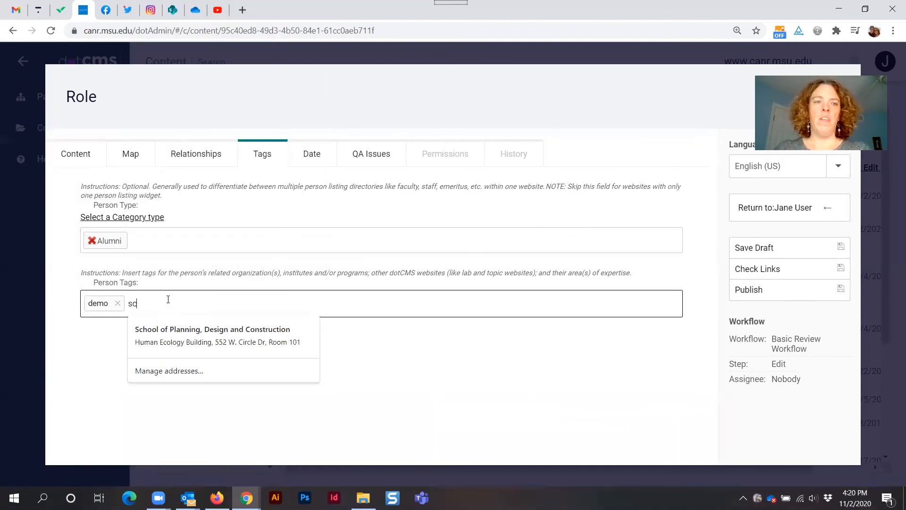
{"action": "type", "text": "hool of pack"}
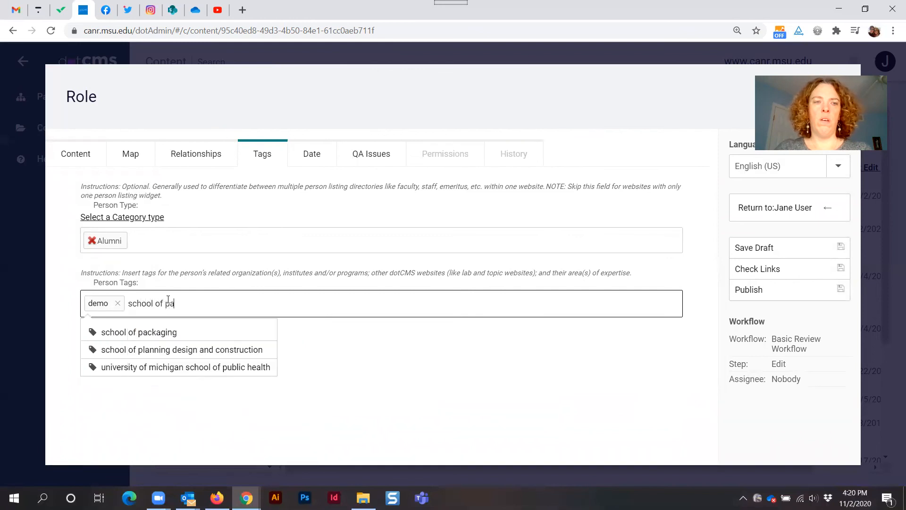
{"action": "left_click", "coordinate": [135, 337]}
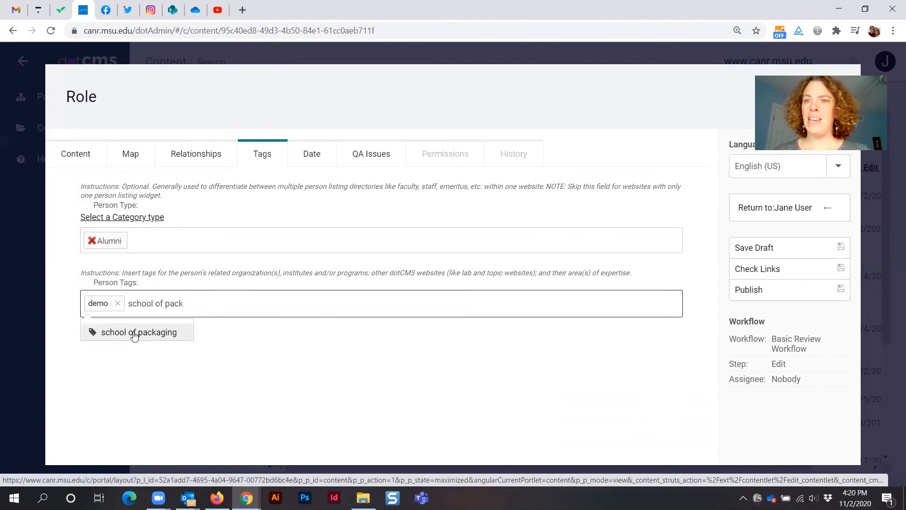
{"action": "left_click", "coordinate": [155, 297]}
{"action": "type", "text": "school of pa"}
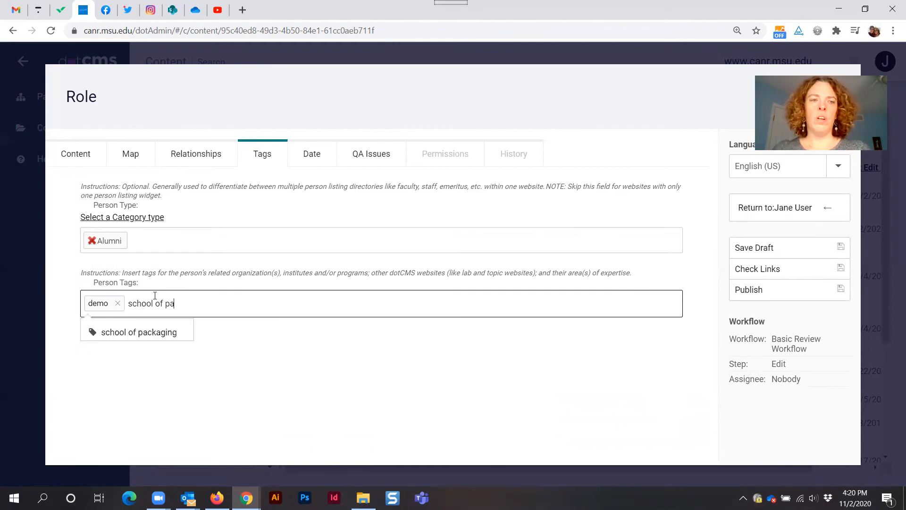
{"action": "left_click", "coordinate": [137, 333]}
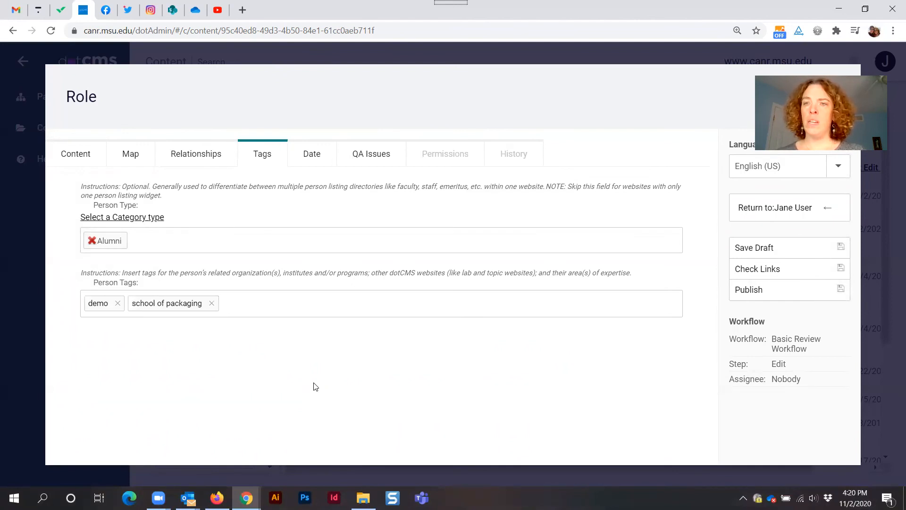
Add the tag climate change to the Person Tags field from the suggestions.
{"action": "left_click", "coordinate": [270, 302]}
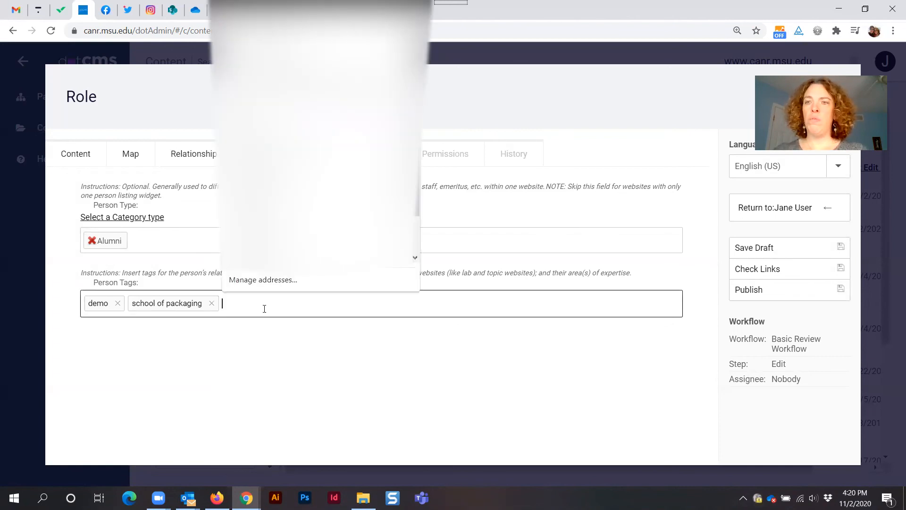
{"action": "type", "text": "climate change"}
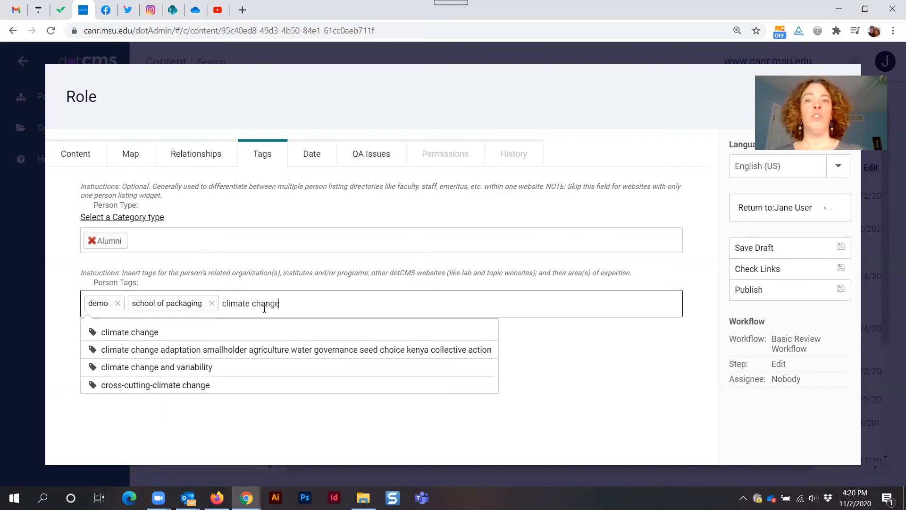
{"action": "left_click", "coordinate": [127, 334]}
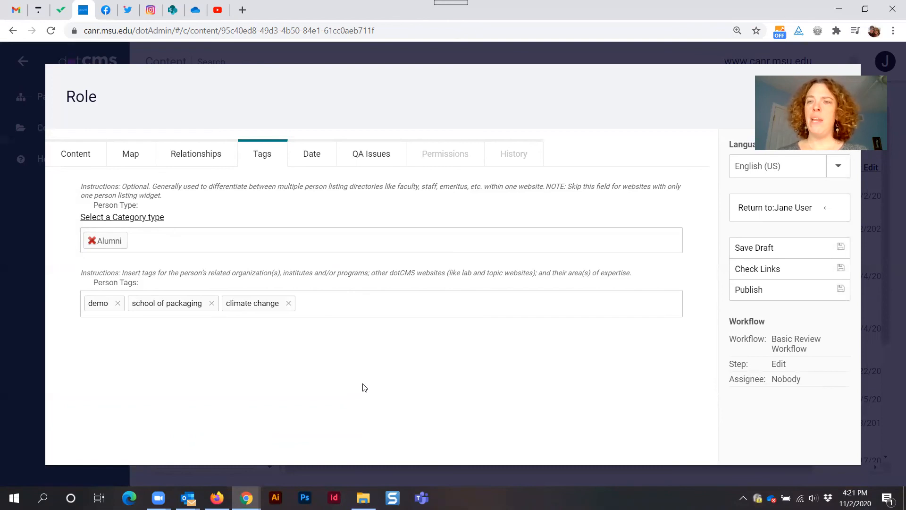
Add a bulldozer tag to the Person Tags field and remove it again.
{"action": "left_click", "coordinate": [325, 305]}
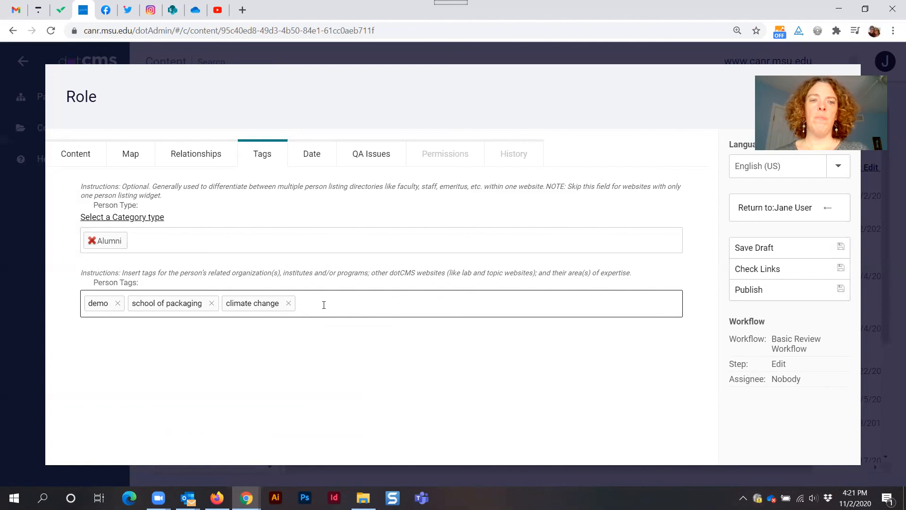
{"action": "type", "text": "schoo"}
{"action": "type", "text": "l"}
{"action": "key", "text": "BackSpace"}
{"action": "key", "text": "BackSpace"}
{"action": "key", "text": "BackSpace"}
{"action": "key", "text": "BackSpace"}
{"action": "key", "text": "BackSpace"}
{"action": "key", "text": "BackSpace"}
{"action": "type", "text": "bulldozer"}
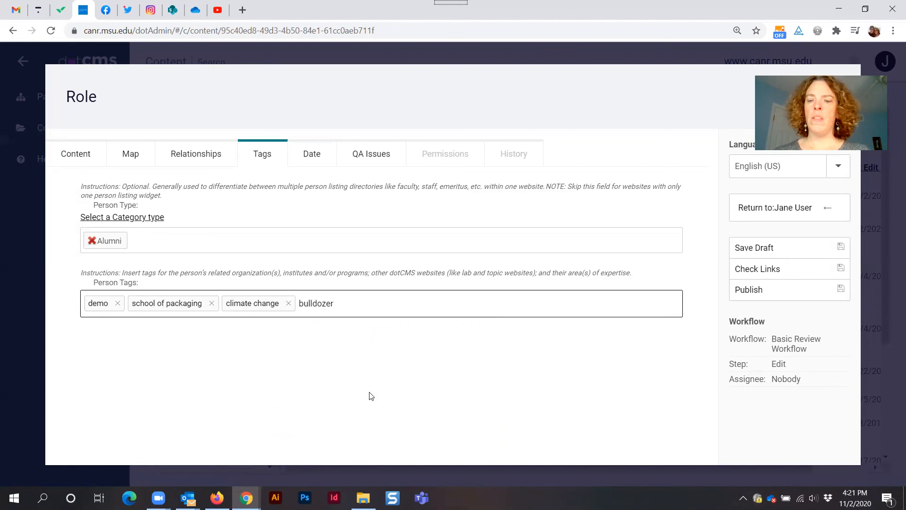
{"action": "key", "text": "Return"}
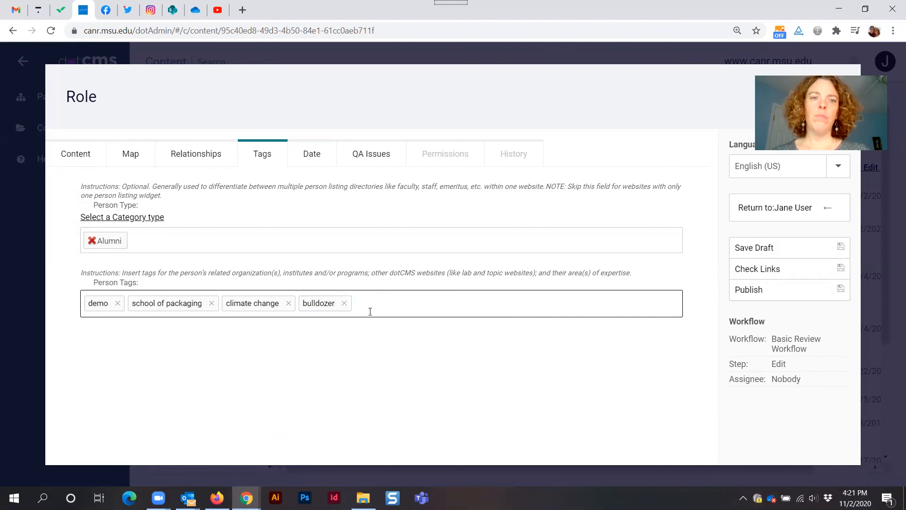
{"action": "left_click", "coordinate": [345, 304]}
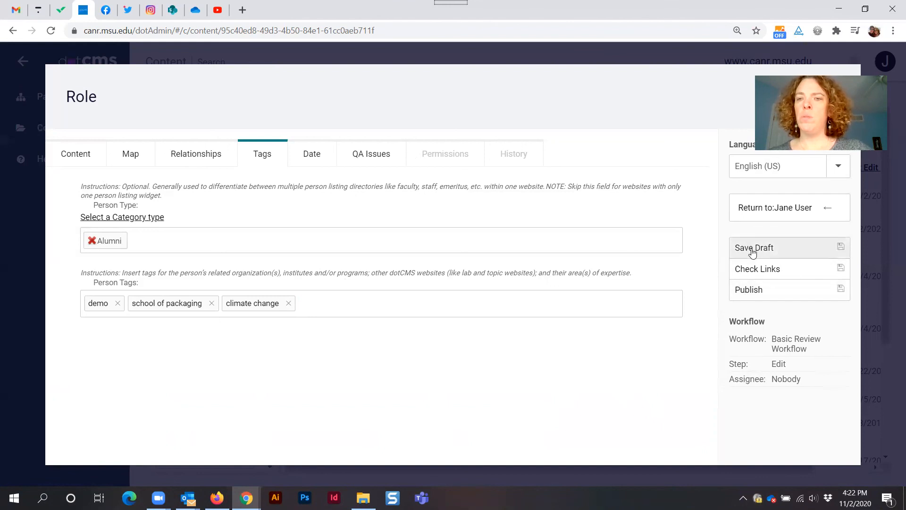
Publish the Role and return to the Jane User Person profile.
{"action": "left_click", "coordinate": [748, 291]}
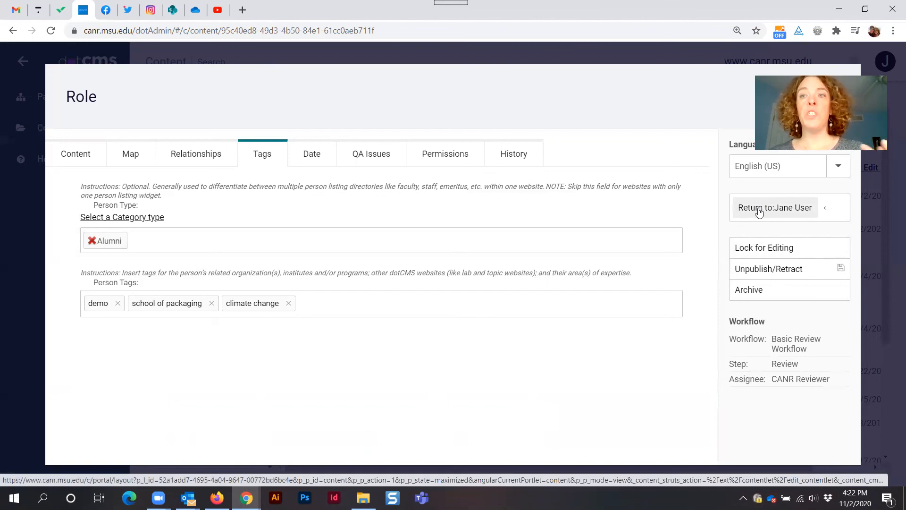
{"action": "left_click", "coordinate": [759, 210]}
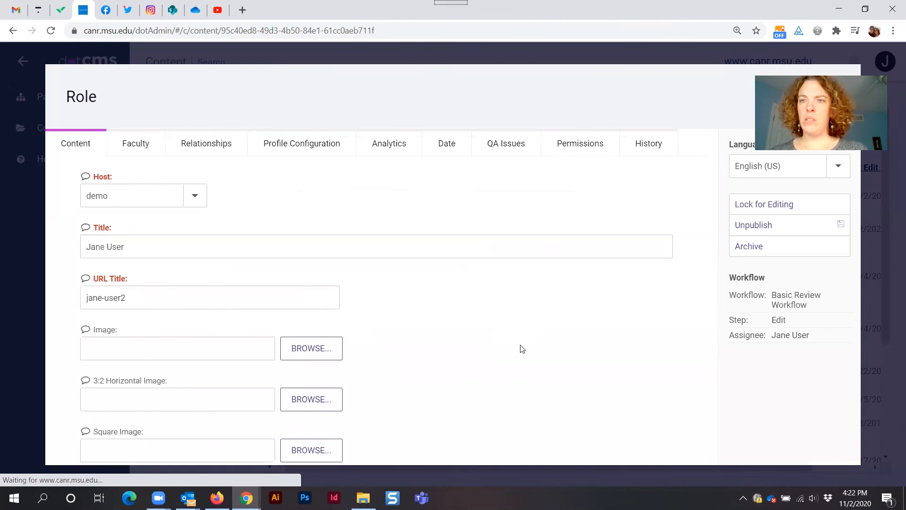
Lock the Person profile for editing and publish it.
{"action": "scroll", "coordinate": [478, 349], "scroll_direction": "down", "scroll_amount": 20}
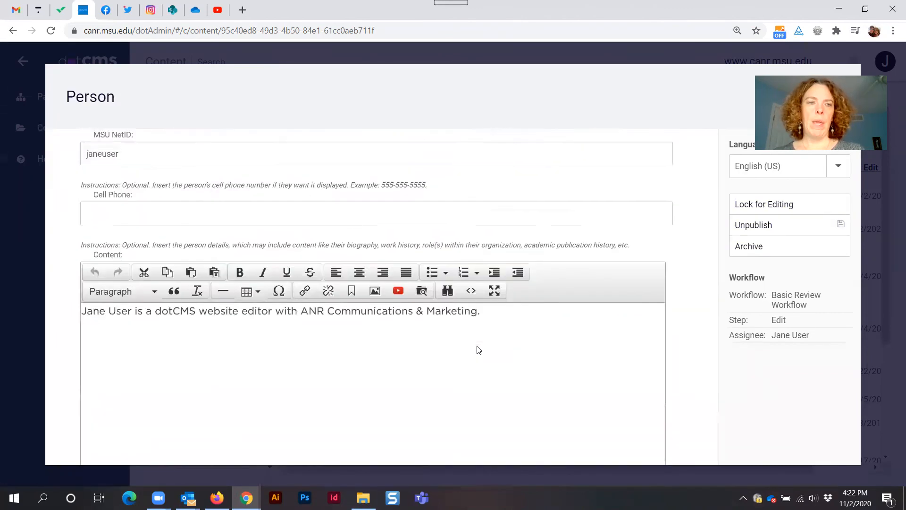
{"action": "scroll", "coordinate": [200, 198], "scroll_direction": "up", "scroll_amount": 8}
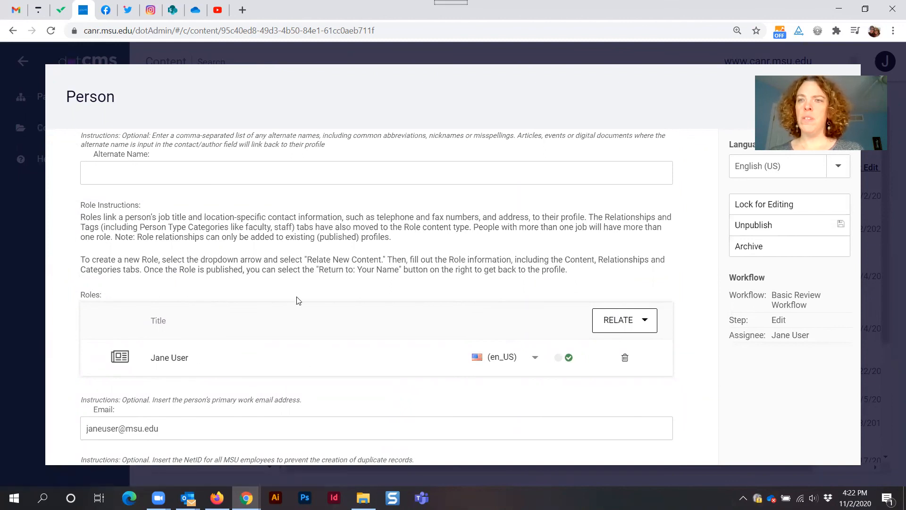
{"action": "left_click", "coordinate": [747, 211]}
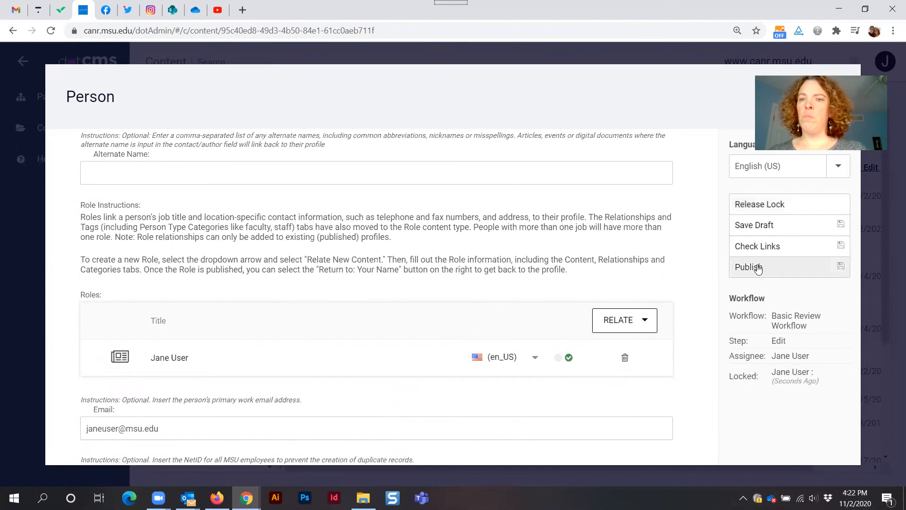
{"action": "left_click", "coordinate": [756, 270]}
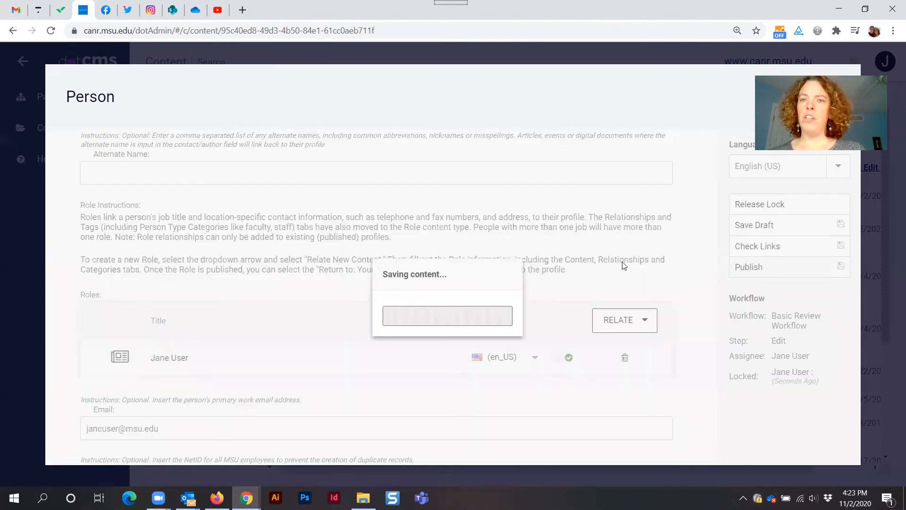